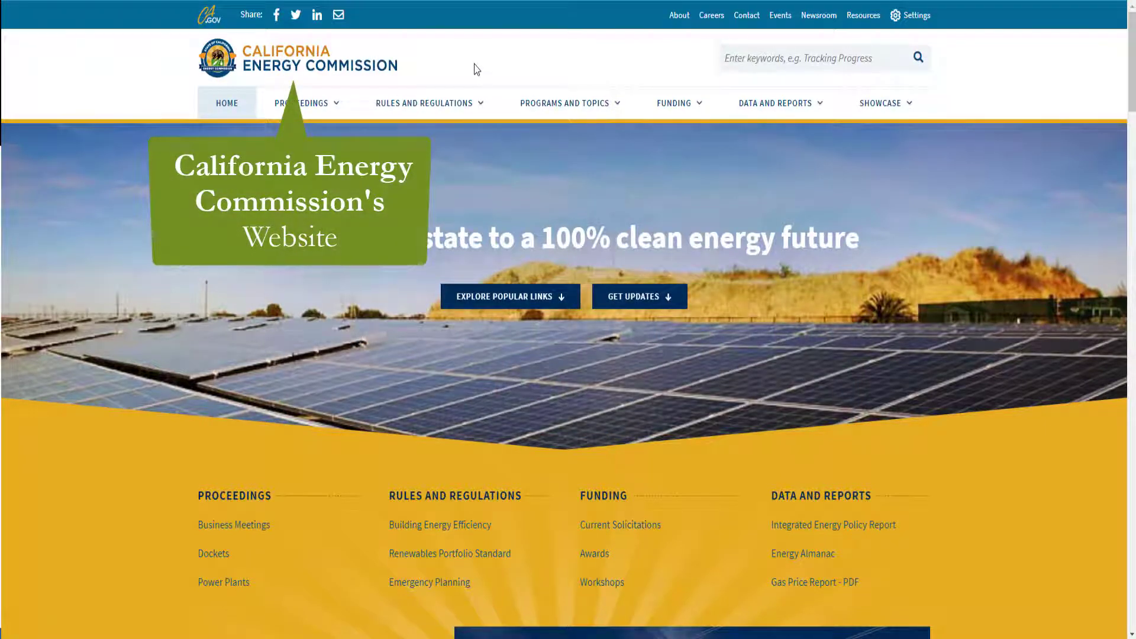
Step: Go through Rules and Regulations and Building Energy Efficiency to the Title 24 standards page
click(474, 106)
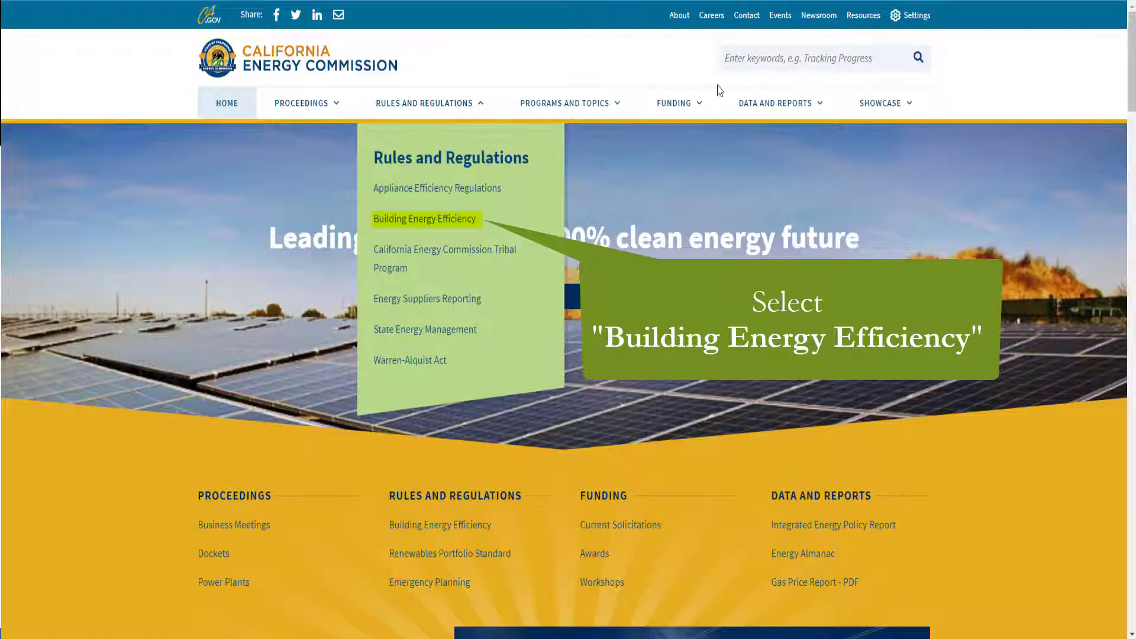
click(468, 224)
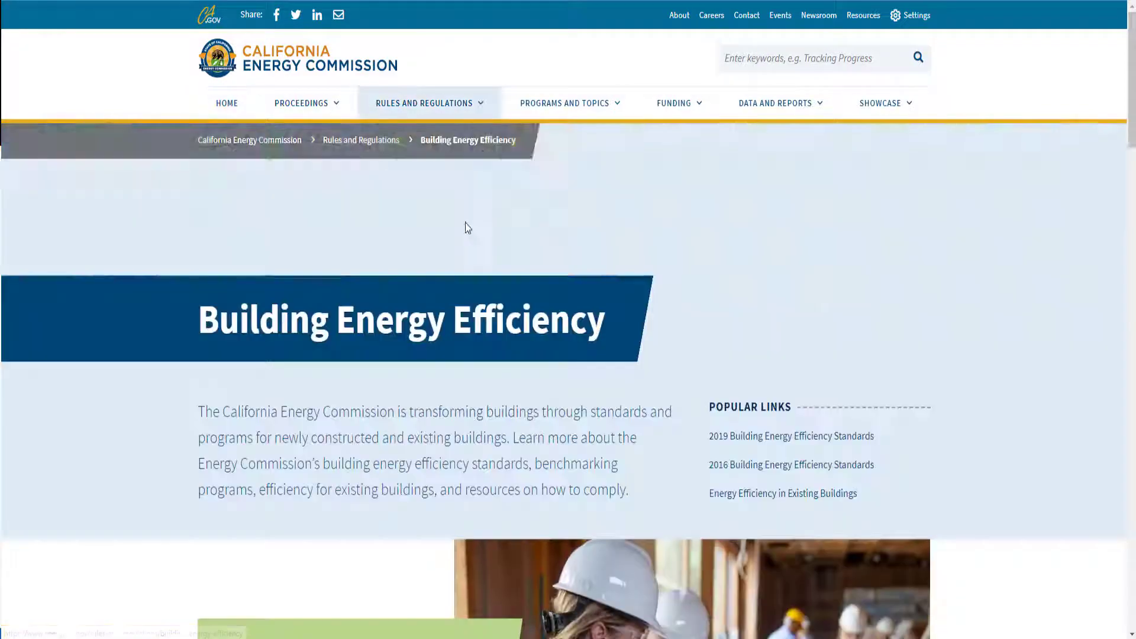
scroll(400, 228, down, 10)
scroll(395, 220, down, 3)
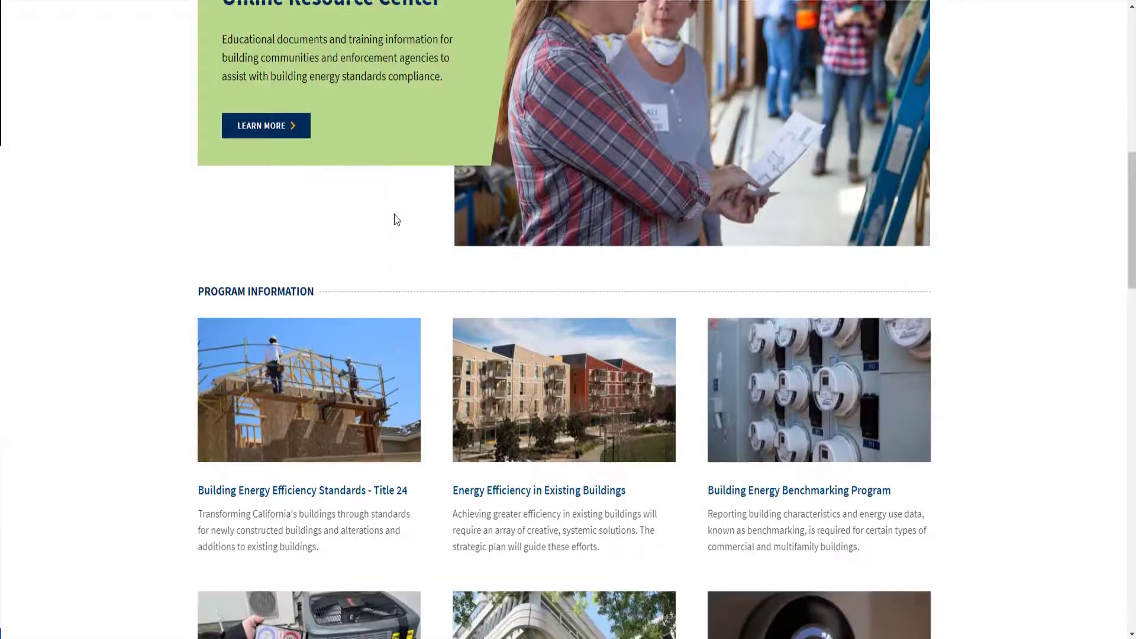
click(351, 330)
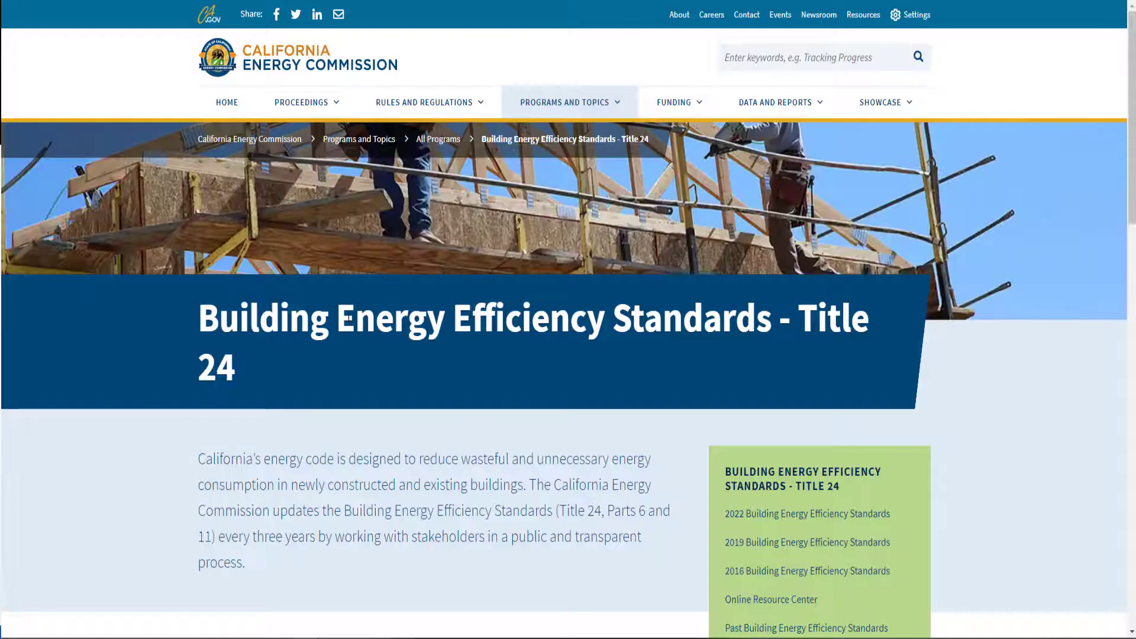
Step: Open the 2019 Standards page, expand 2019 Compliance Forms and choose 2019 Nonresidential Compliance Forms
scroll(417, 369, down, 7)
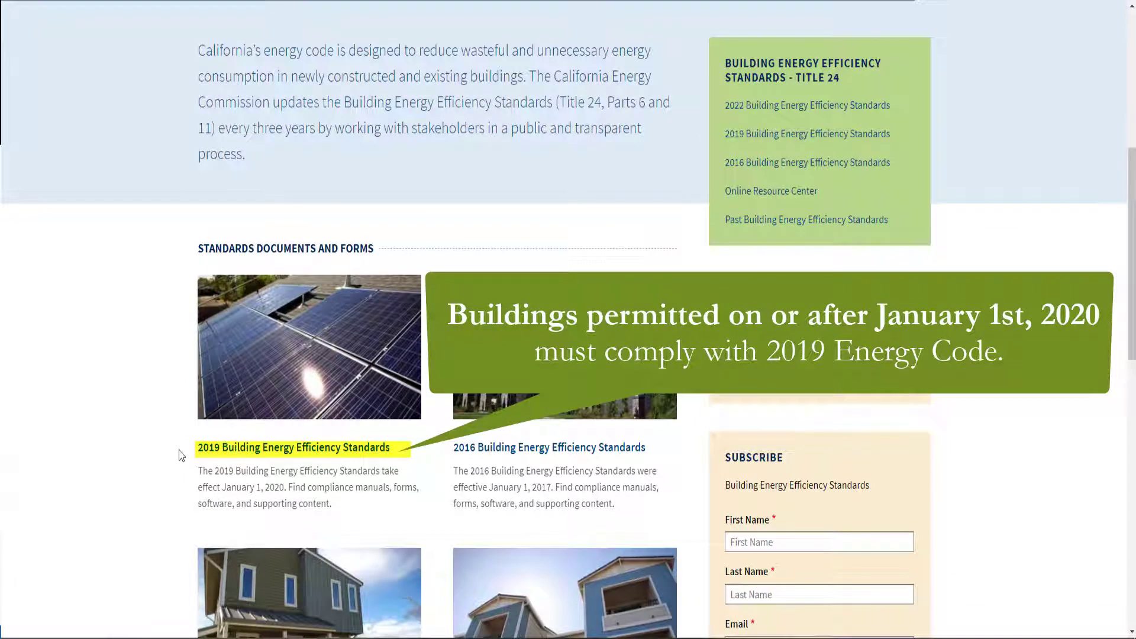
click(231, 448)
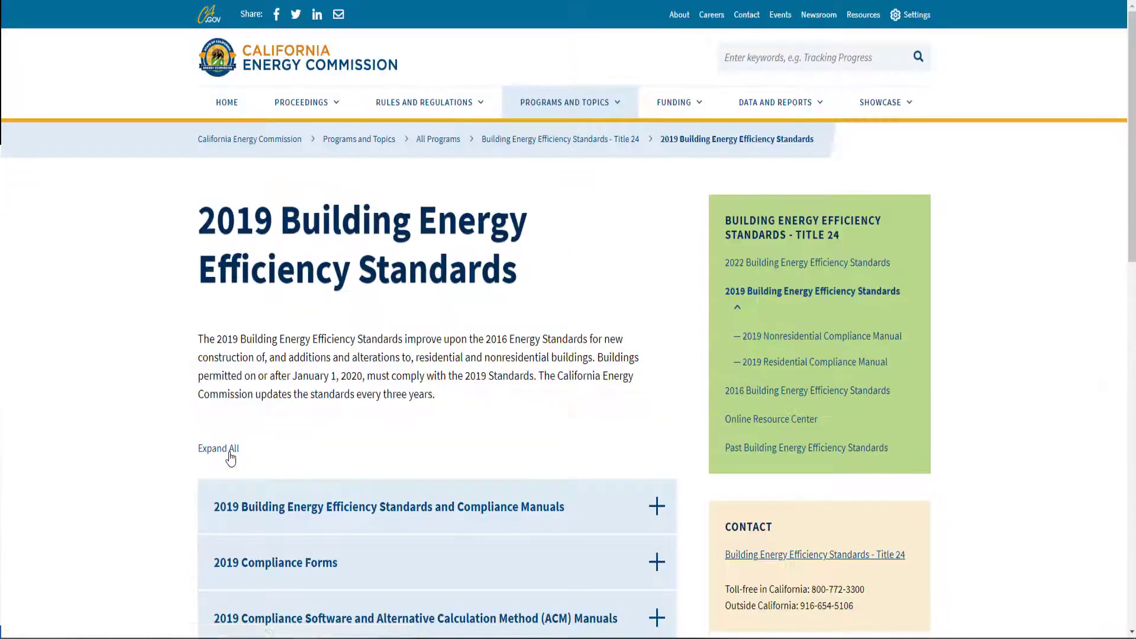
scroll(331, 468, down, 1)
scroll(332, 466, down, 1)
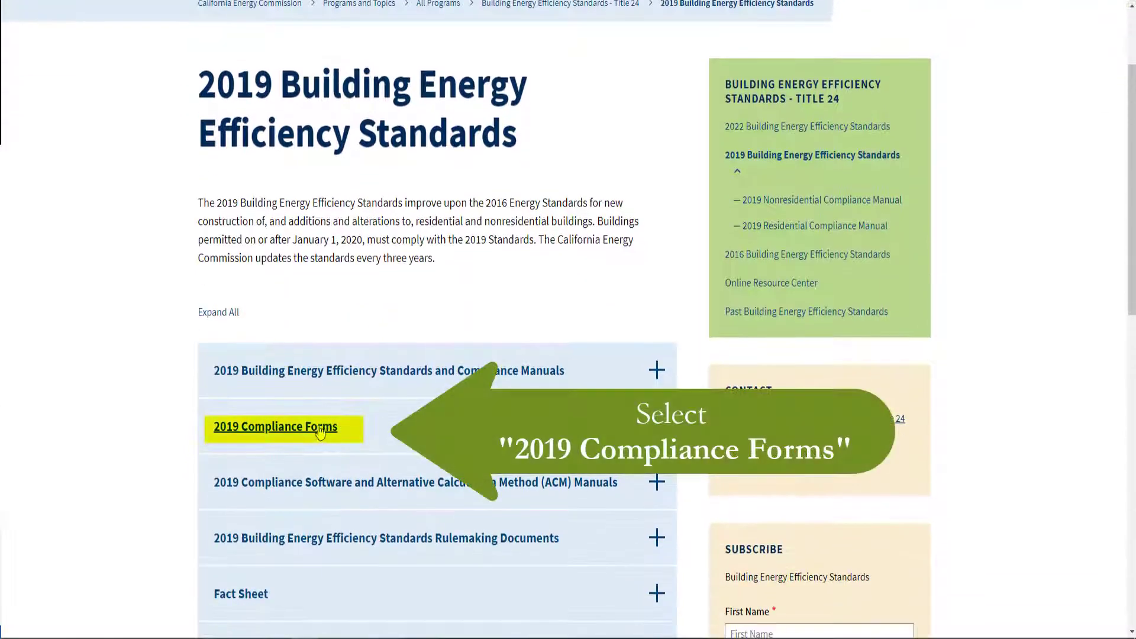
click(324, 433)
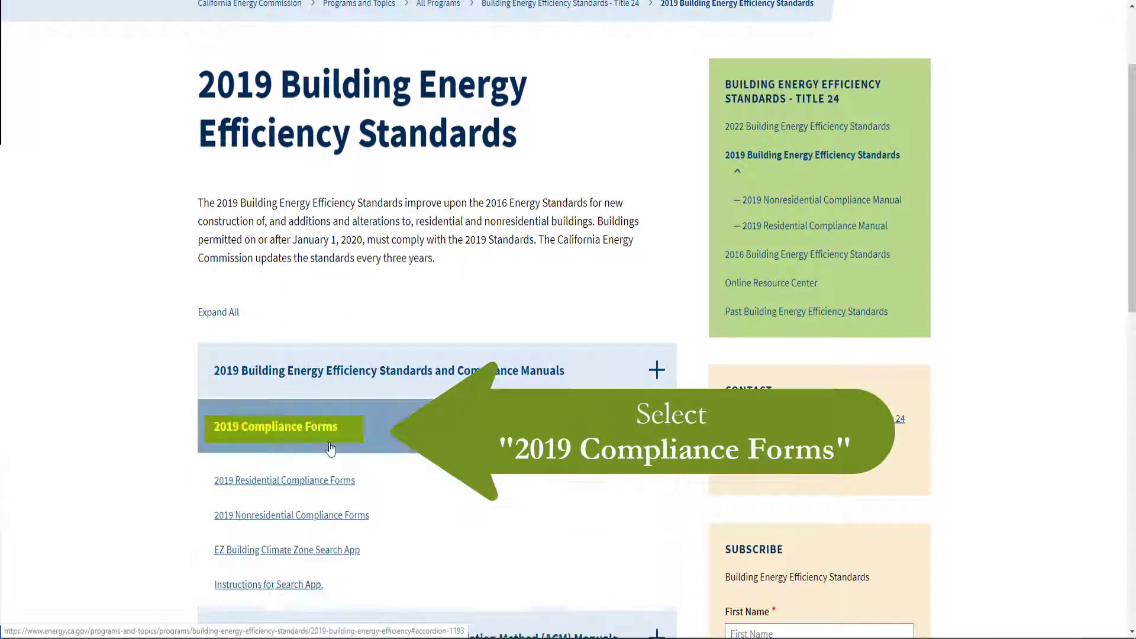
click(329, 520)
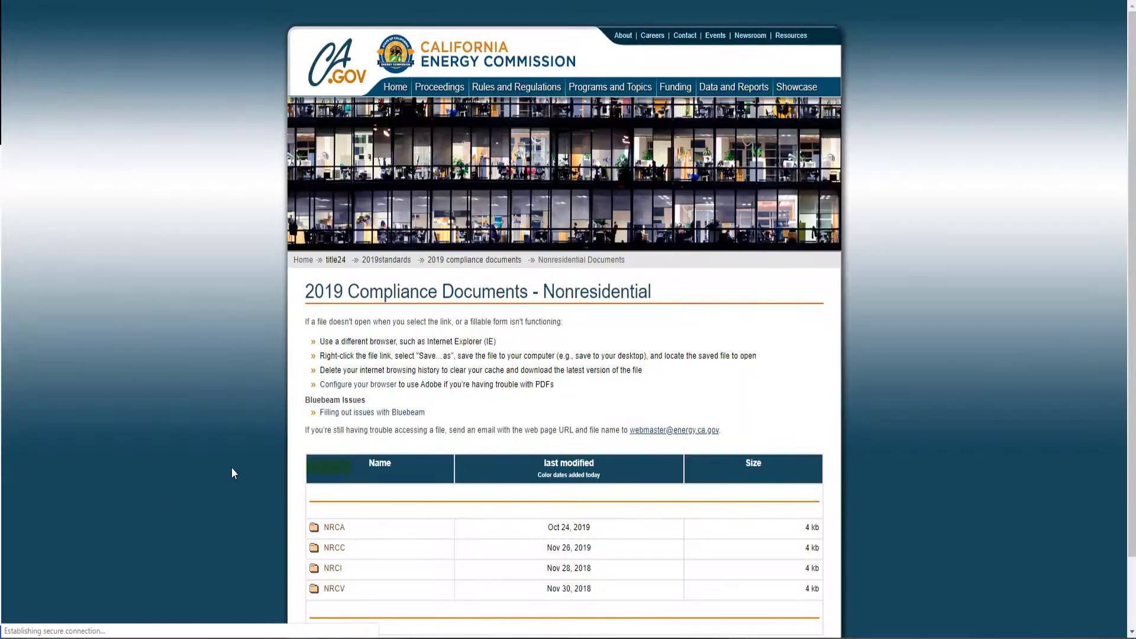
Step: Open the NRCC folder and download 2019-NRCC-CXR-E.pdf
scroll(231, 468, down, 1)
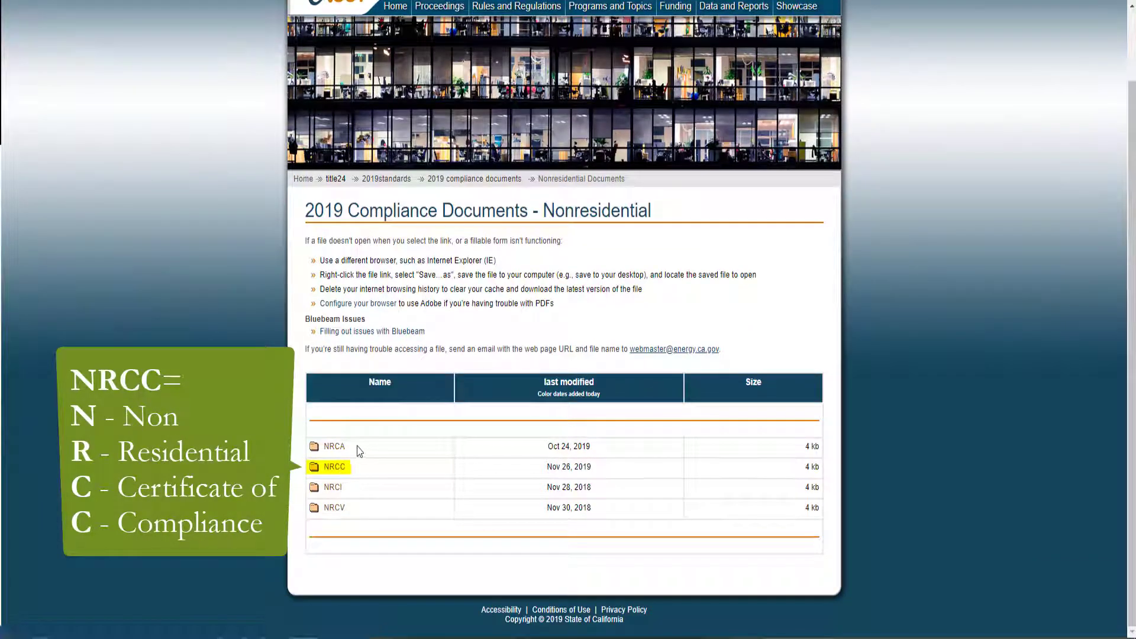
click(333, 466)
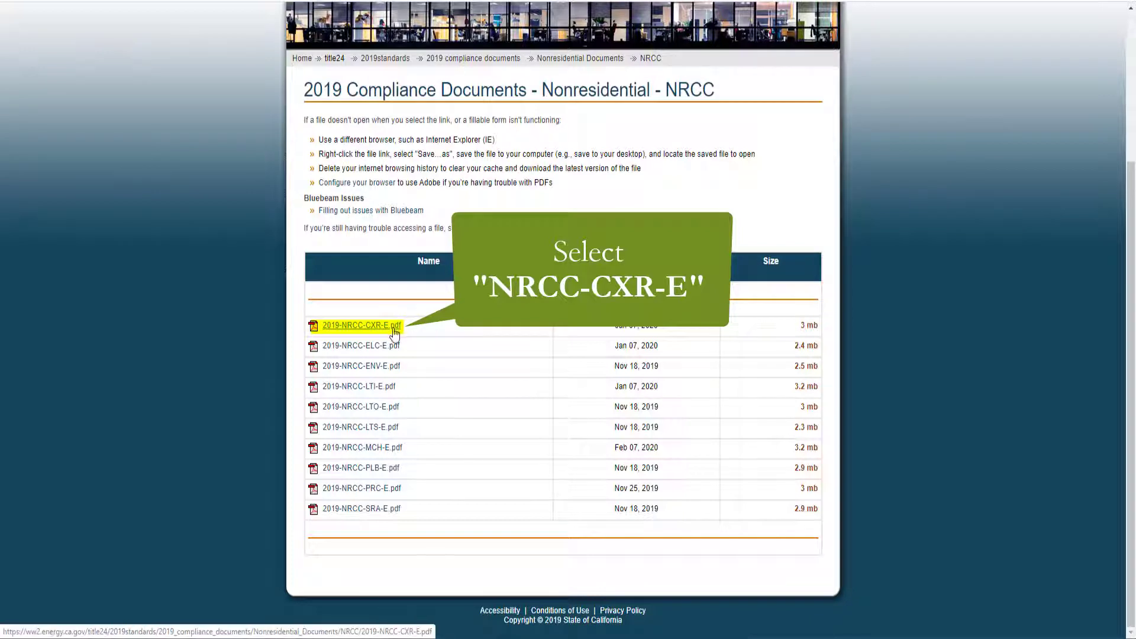
click(395, 331)
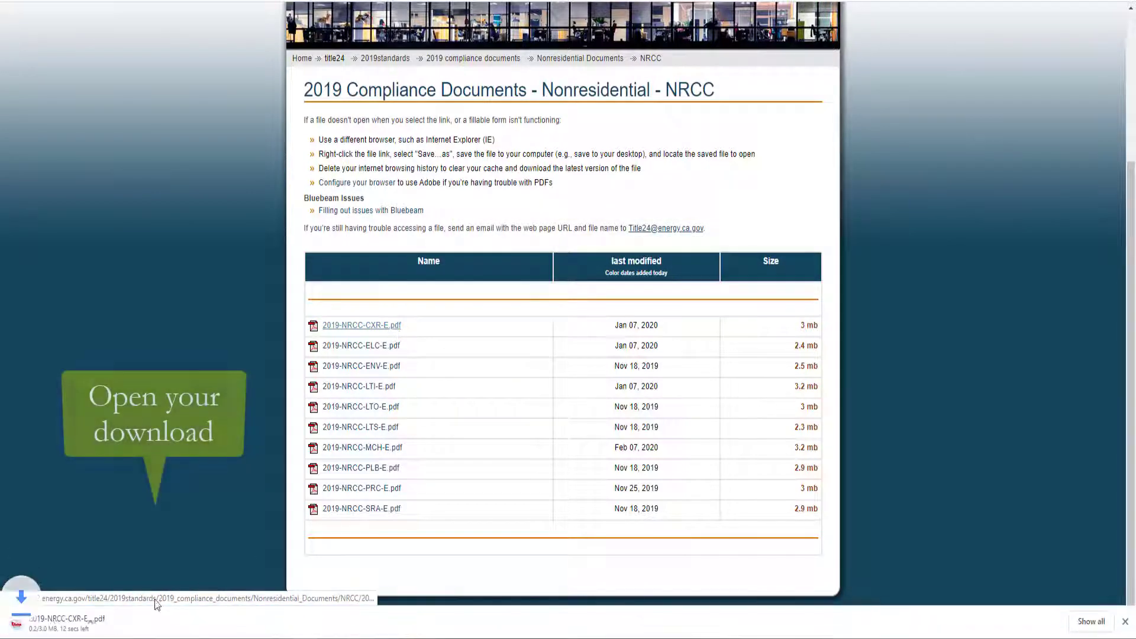
Step: Save 2019-NRCC-CXR-E.pdf to the Desktop, then open the saved file from File Explorer
click(122, 622)
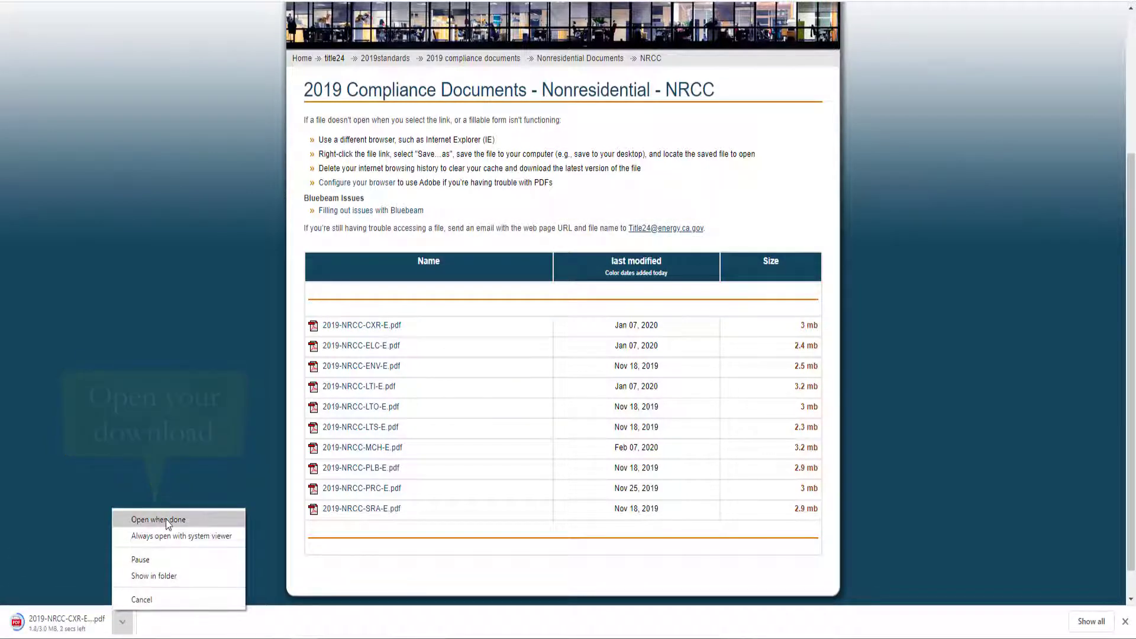
click(158, 519)
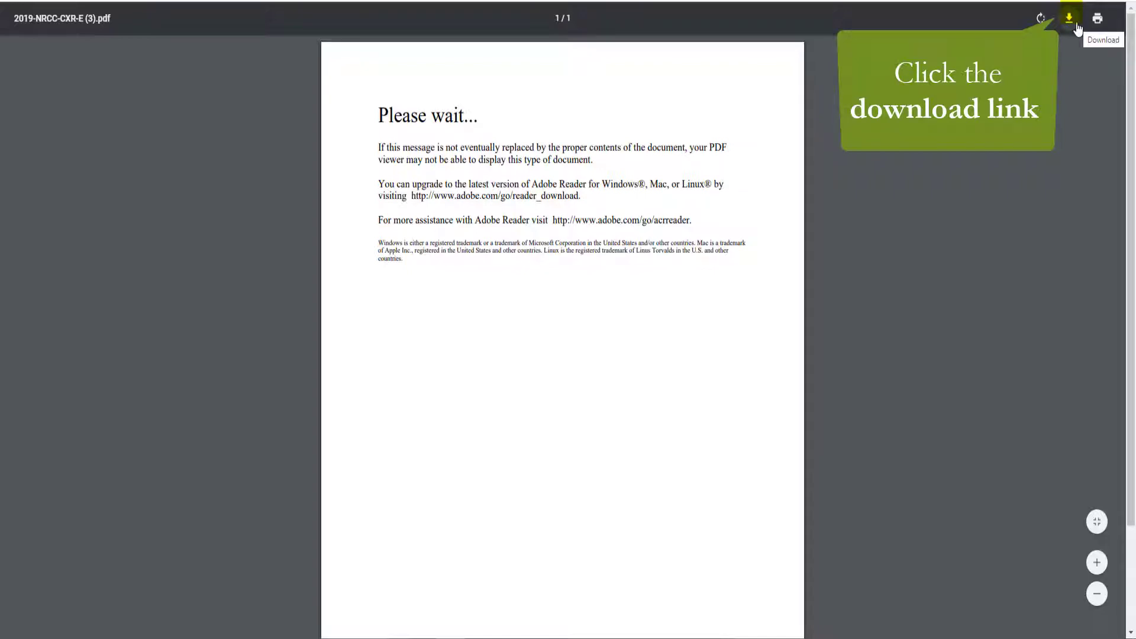
click(1077, 27)
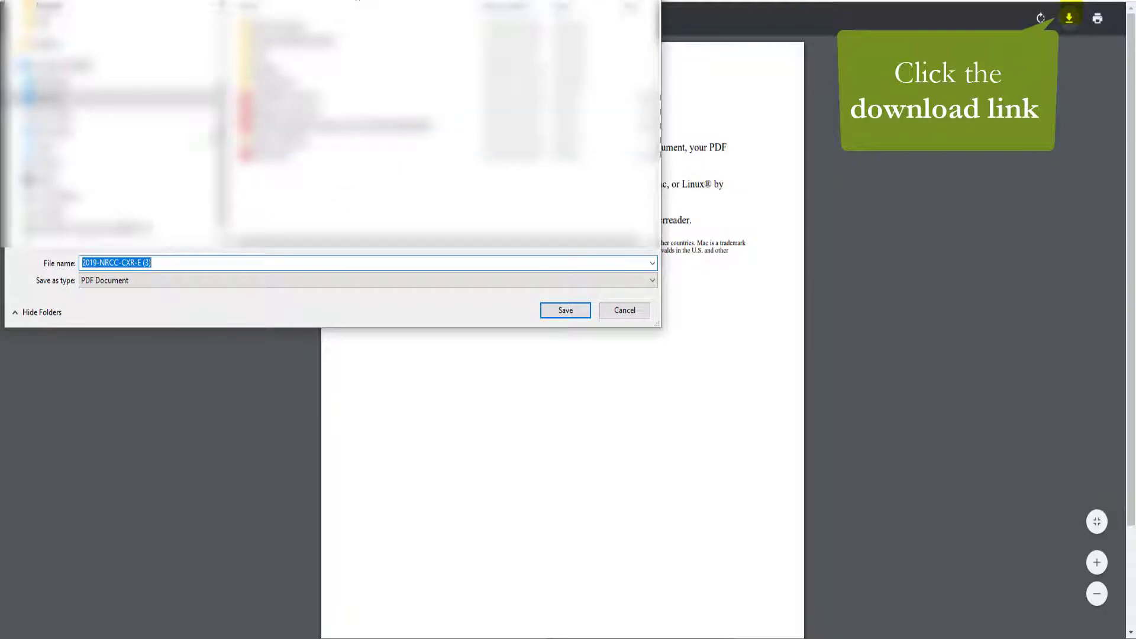
click(562, 314)
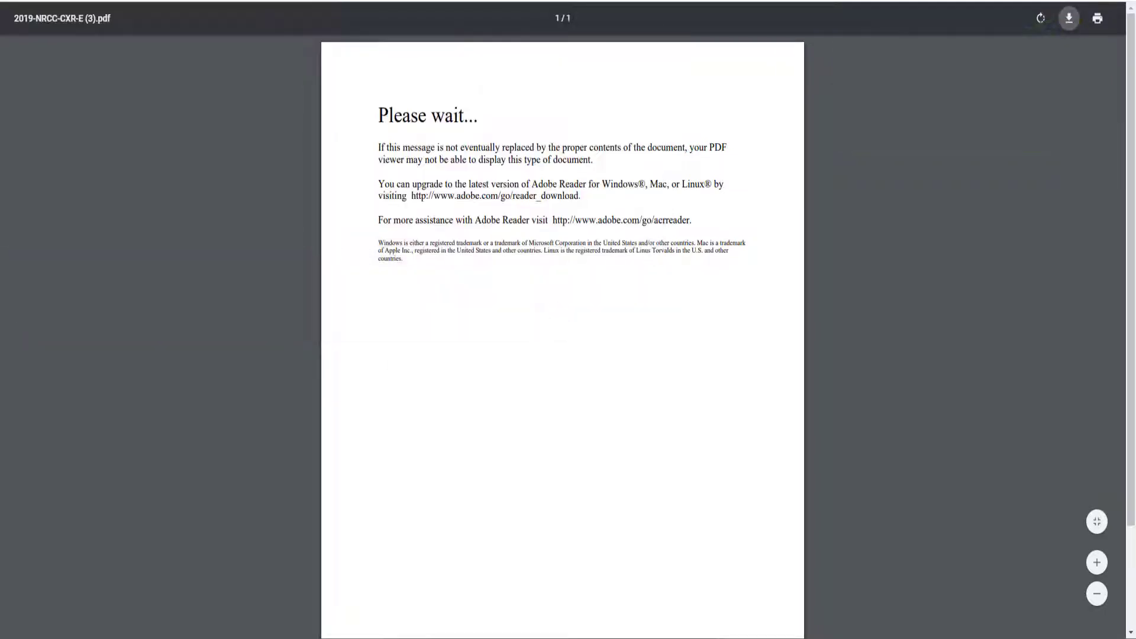
key(super+e)
double_click(521, 192)
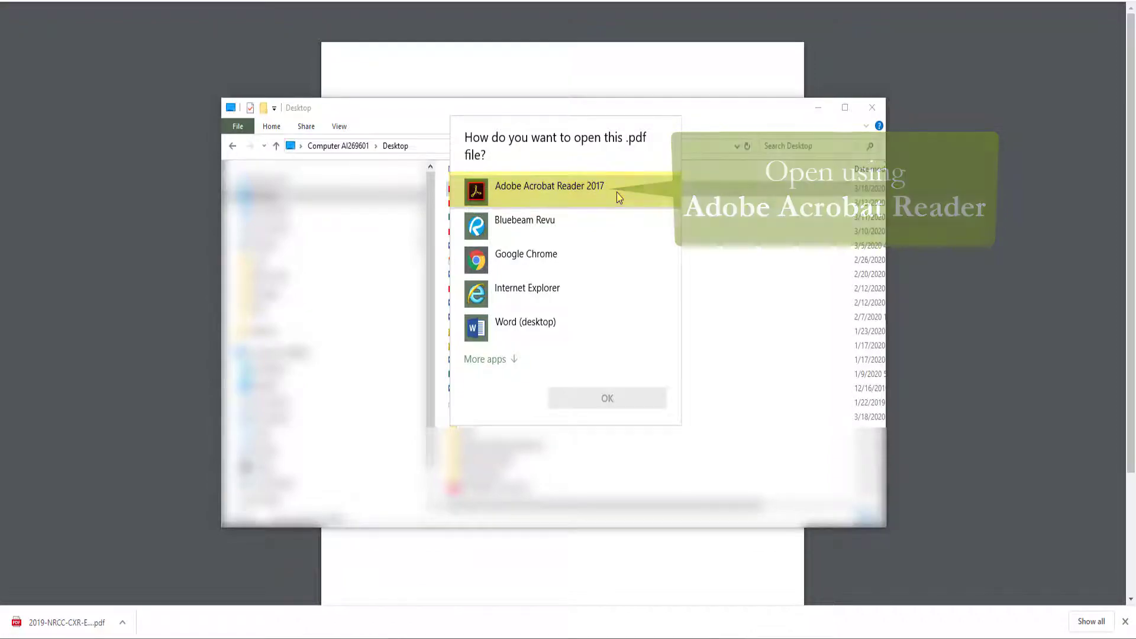
Step: Choose Adobe Acrobat Reader 2017 as the app for the CXR form
double_click(617, 193)
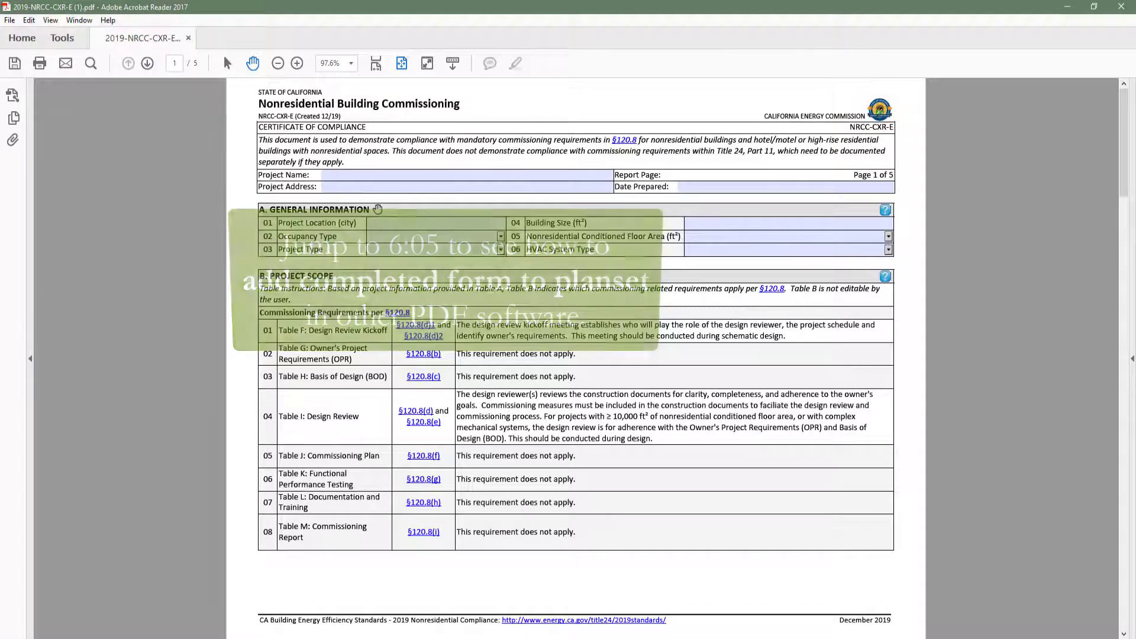
Step: Enter San Rafael as the city and choose Nonresidential, Newly constructed and < 10,000 ft², then view page 4
click(379, 220)
text(S)
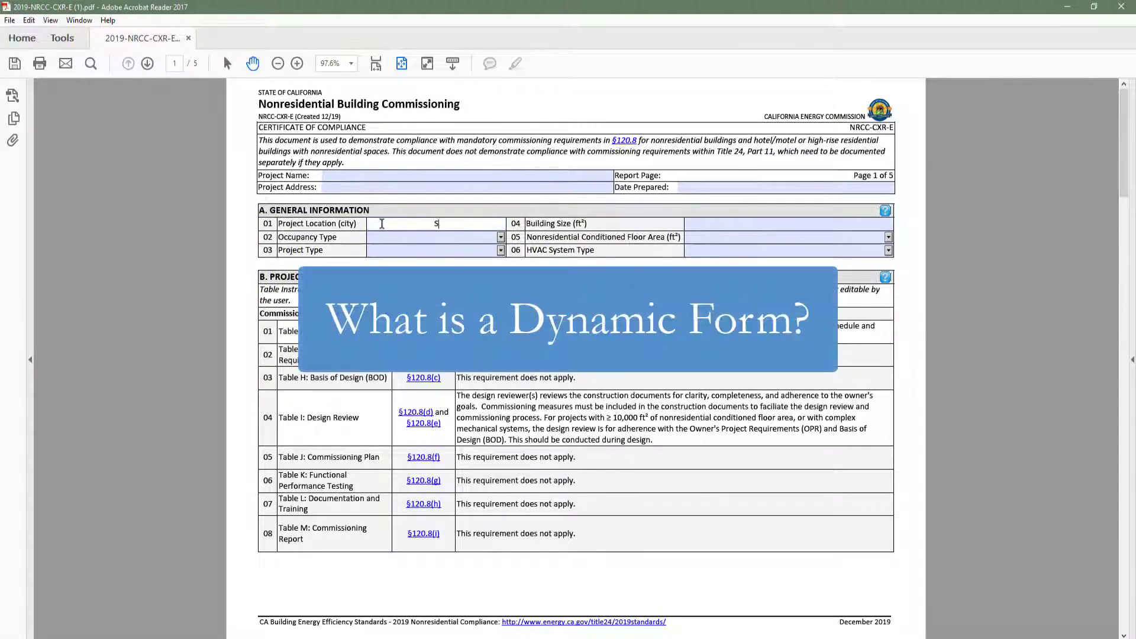
text(an Rafael)
click(501, 237)
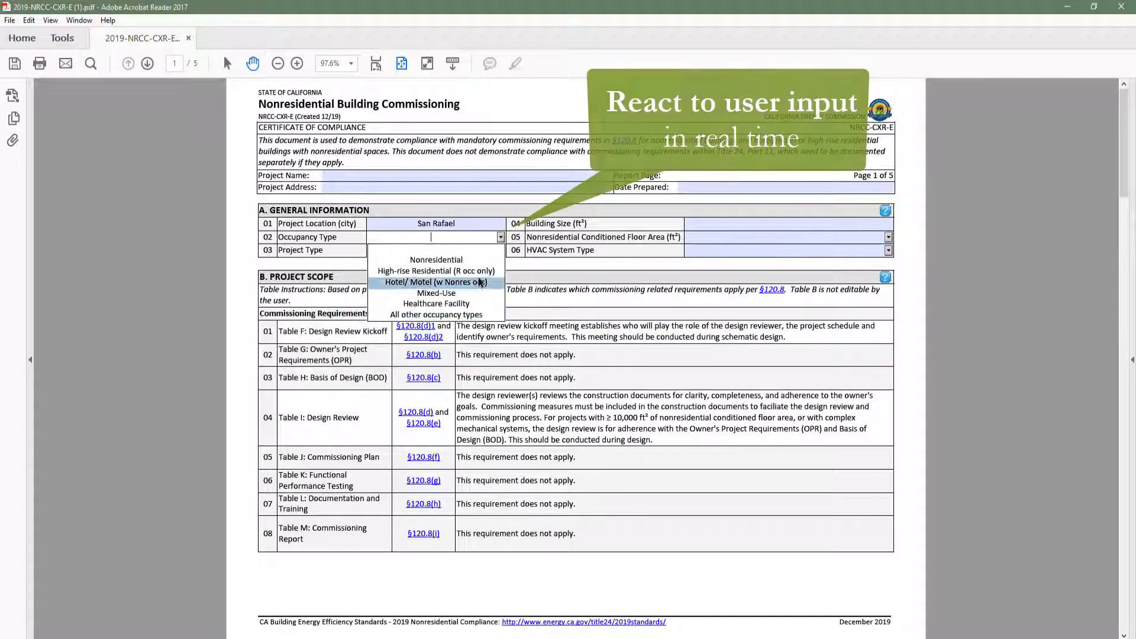
click(491, 255)
click(501, 251)
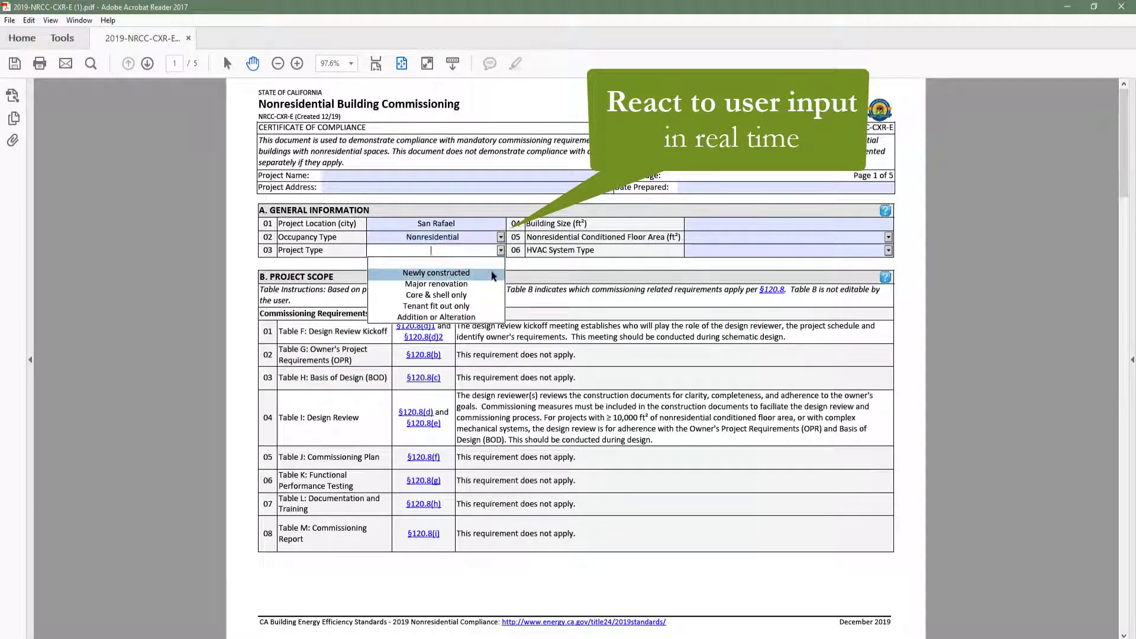
click(494, 268)
click(888, 236)
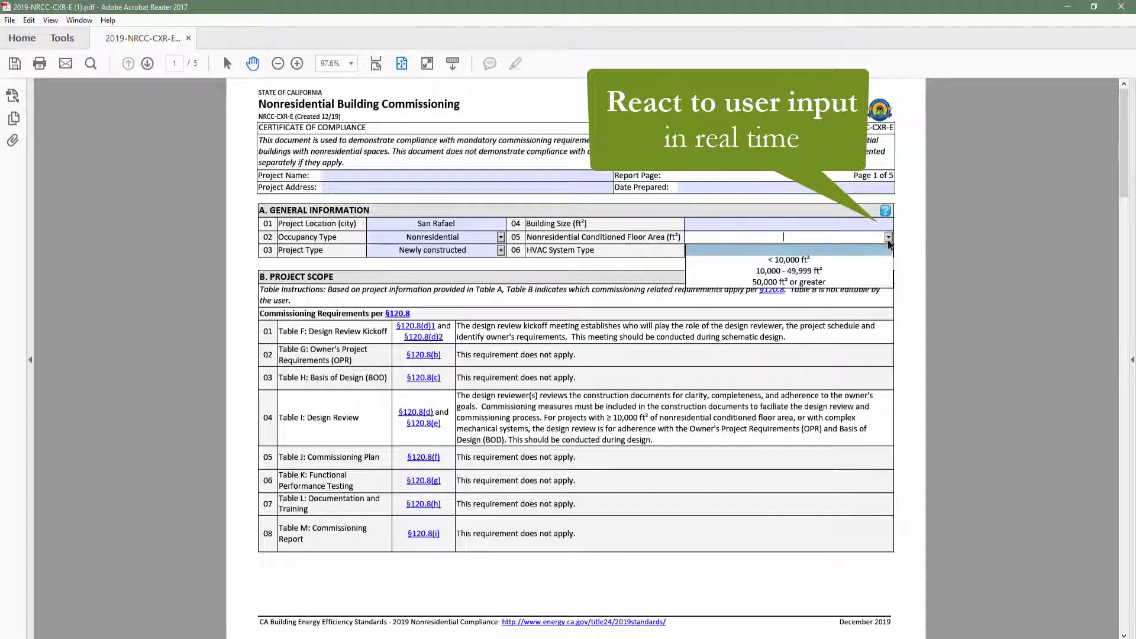
click(876, 262)
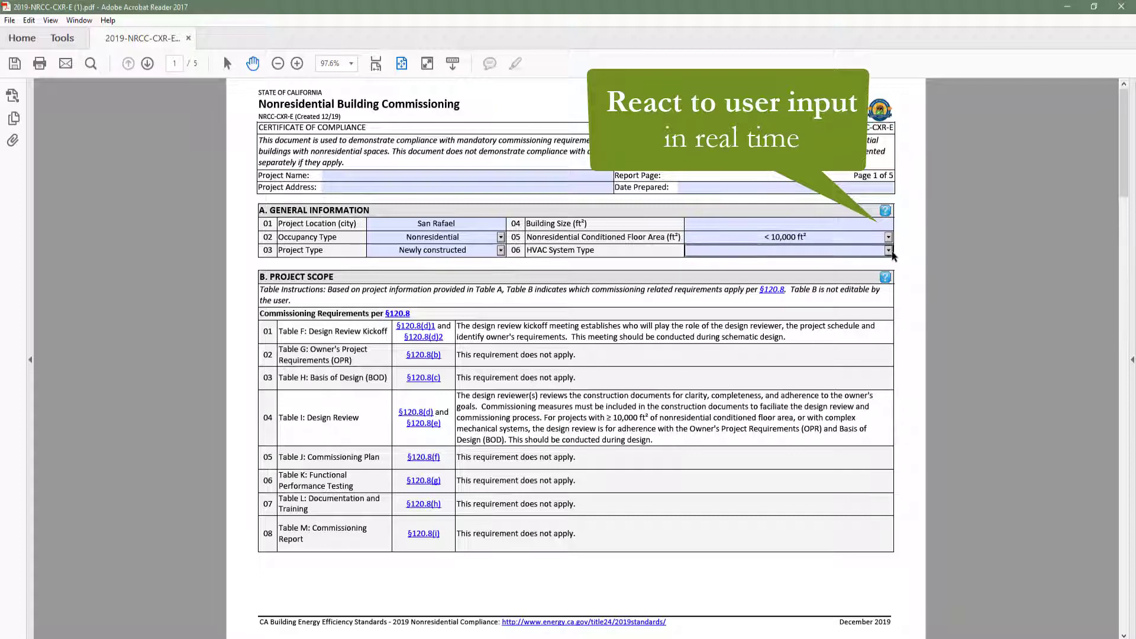
scroll(899, 255, down, 3)
scroll(901, 256, down, 6)
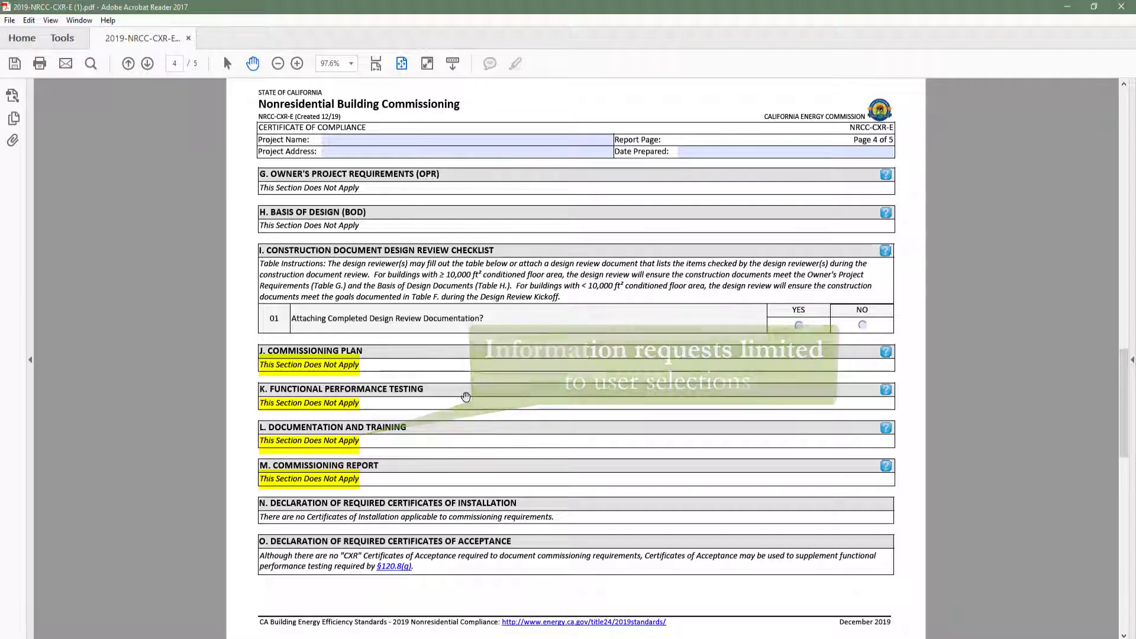
Step: On page 1, try the 10,000 - 49,999 ft² floor area, then revert to < 10,000 ft²
scroll(465, 396, up, 6)
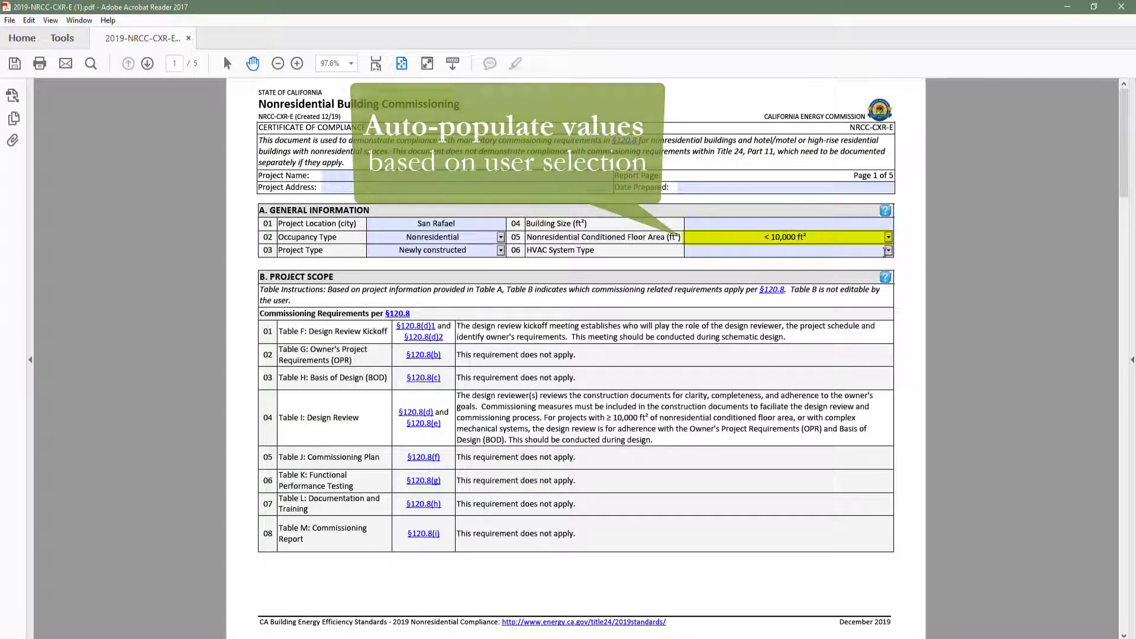
click(888, 236)
click(874, 270)
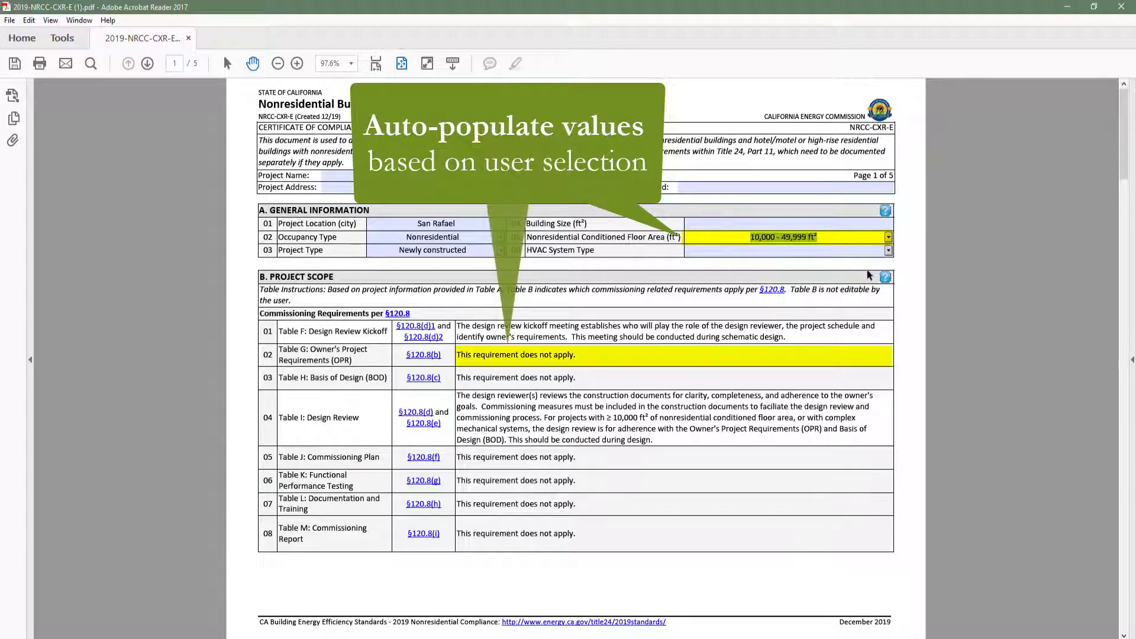
click(889, 238)
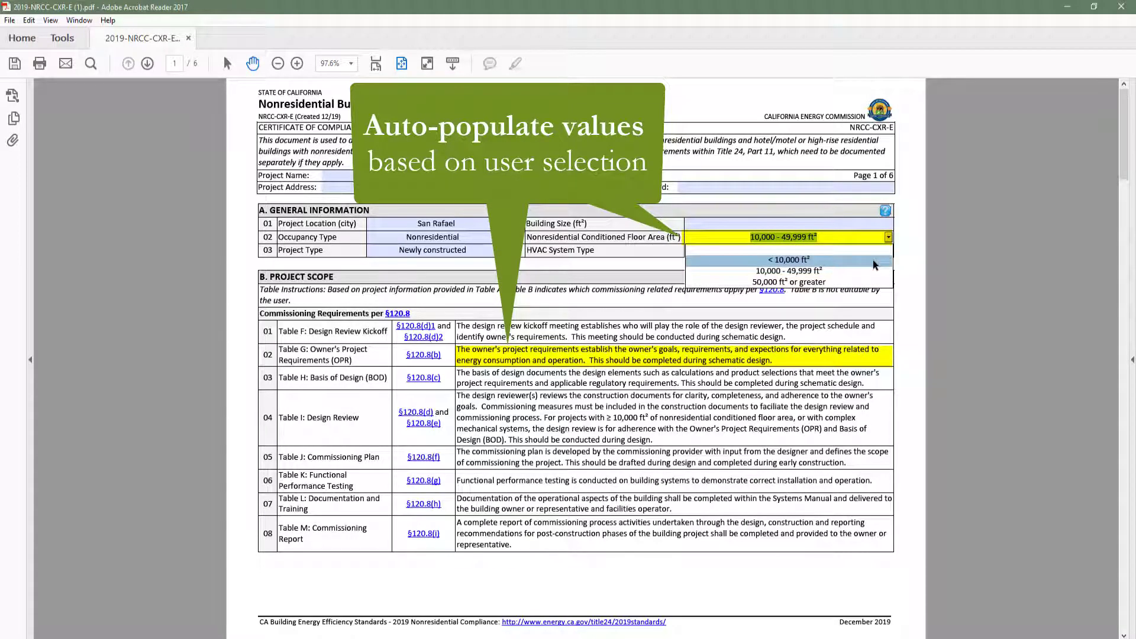
click(878, 259)
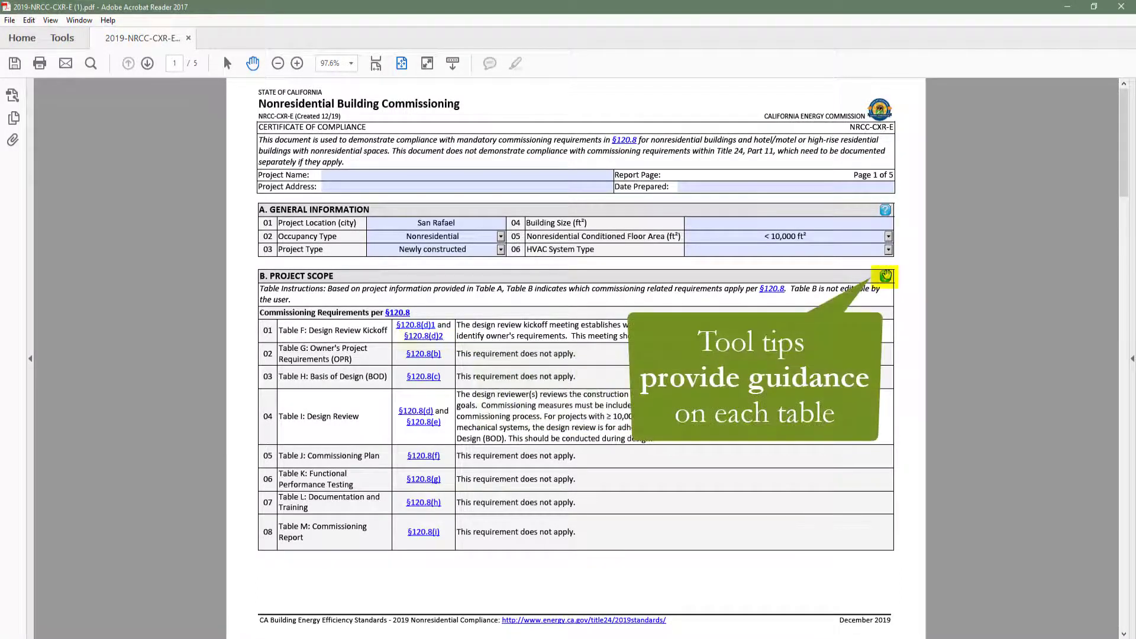
mouse_move(885, 276)
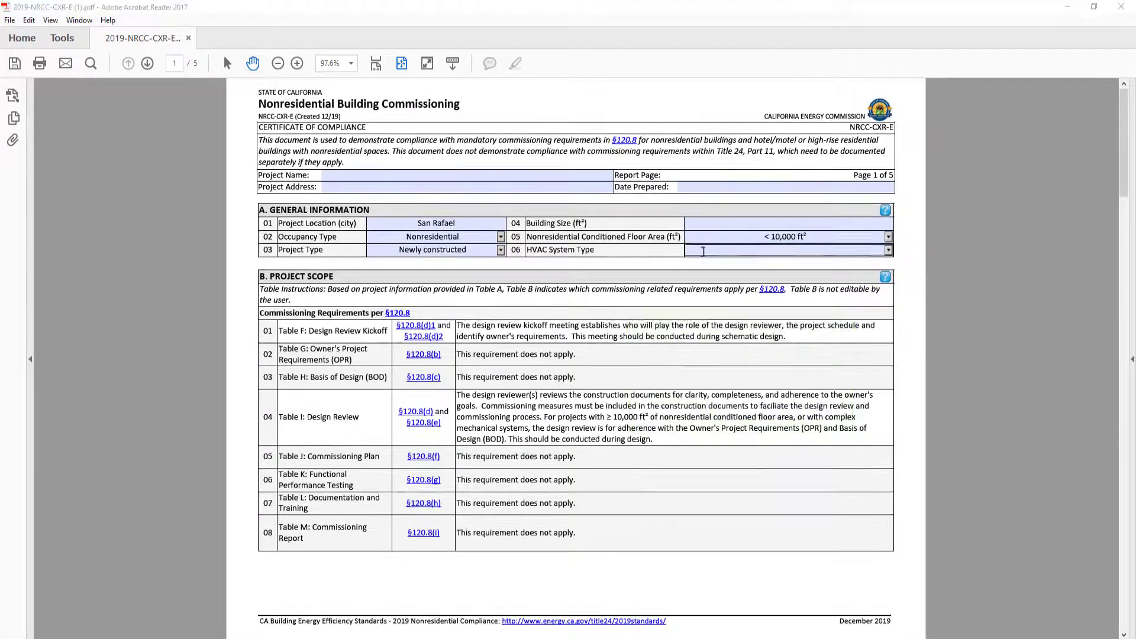
click(502, 237)
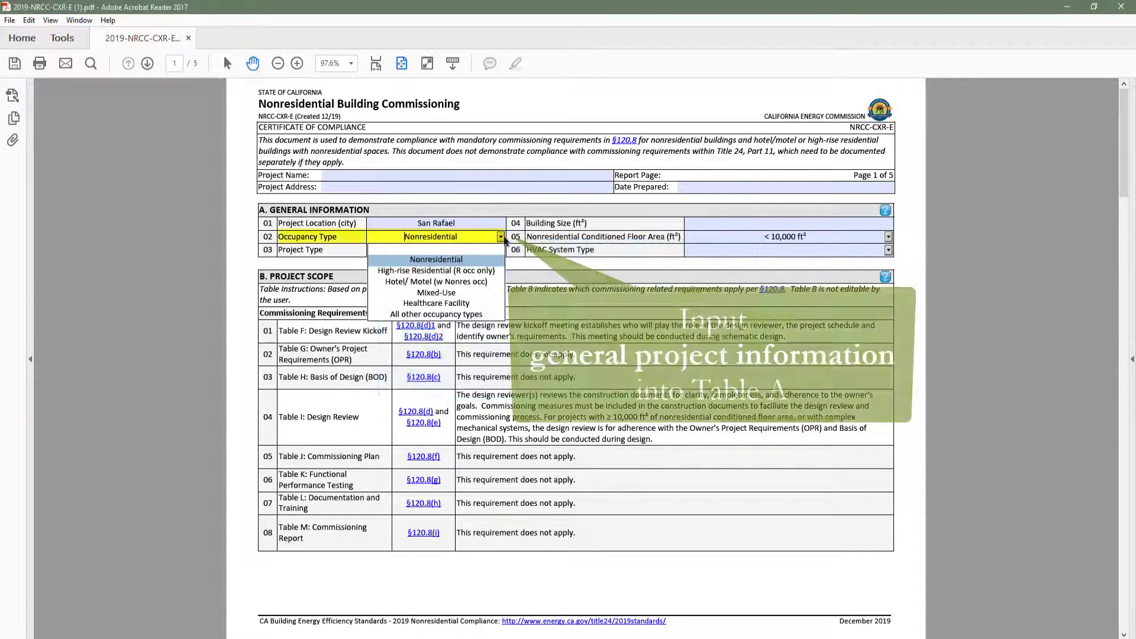
key(Down)
key(Down)
key(Down)
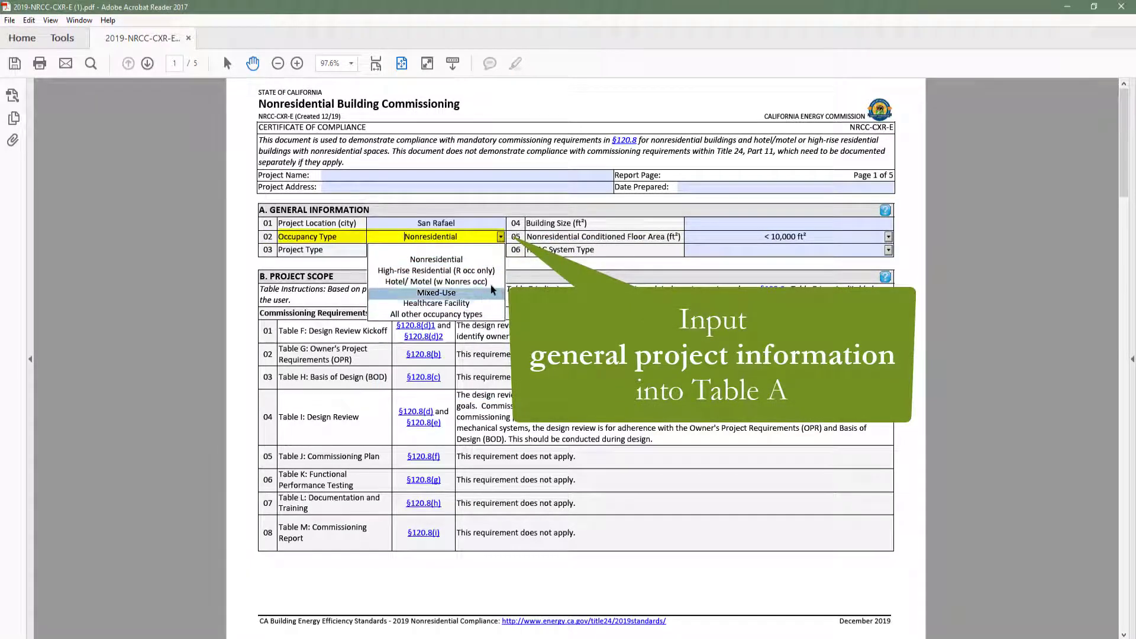
key(Up)
key(Up)
key(Up)
key(Up)
click(501, 237)
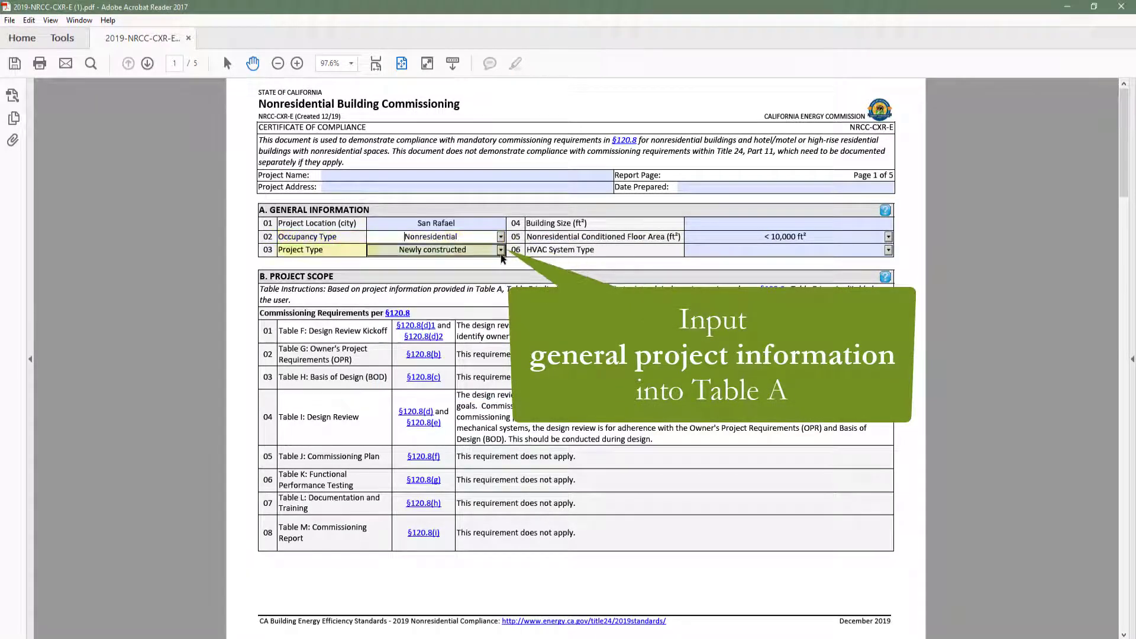
click(500, 250)
key(Down)
click(499, 272)
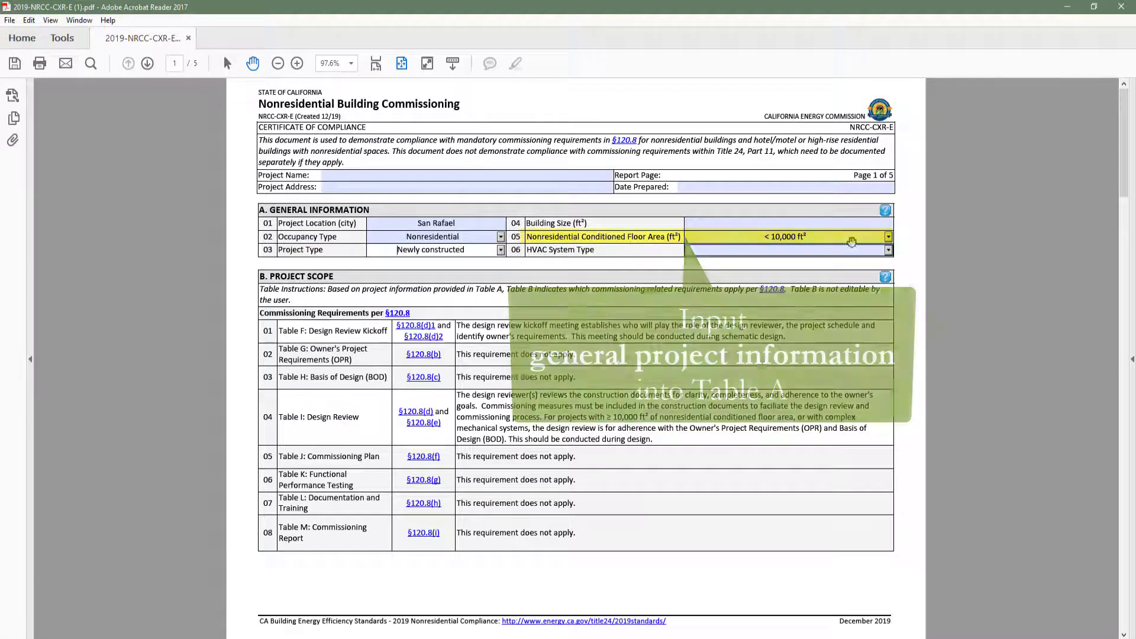
click(888, 237)
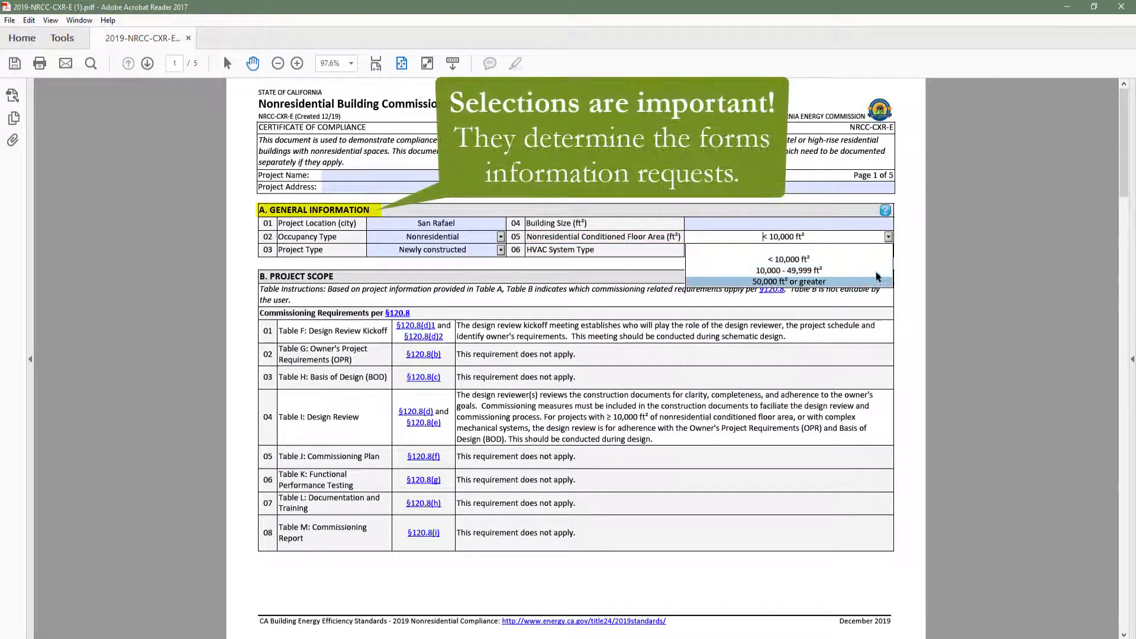
click(878, 261)
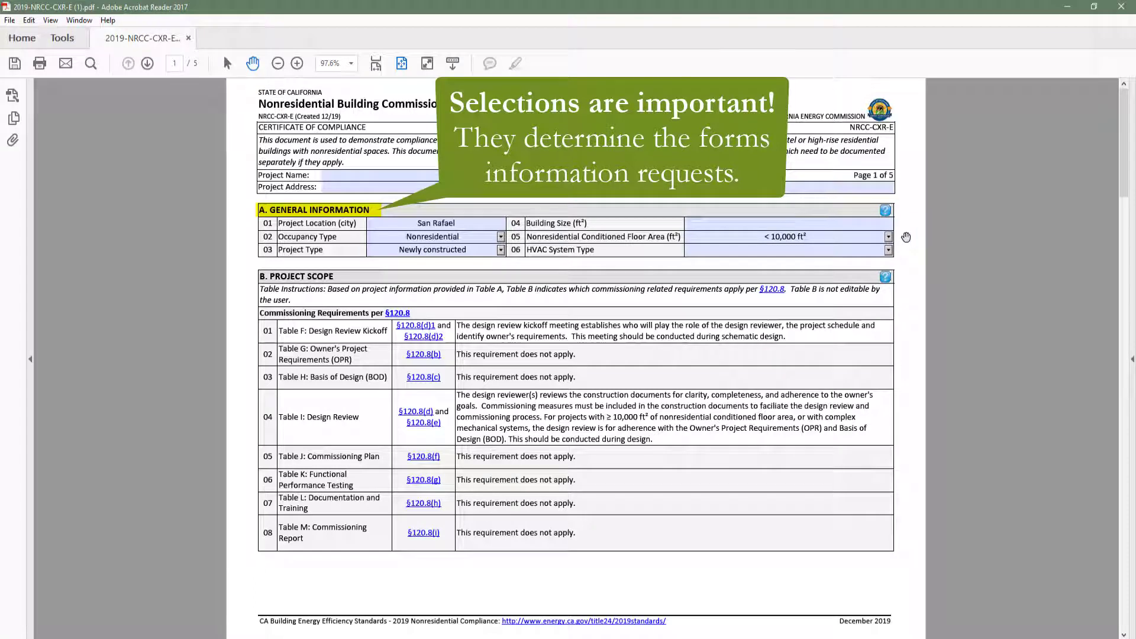
click(888, 236)
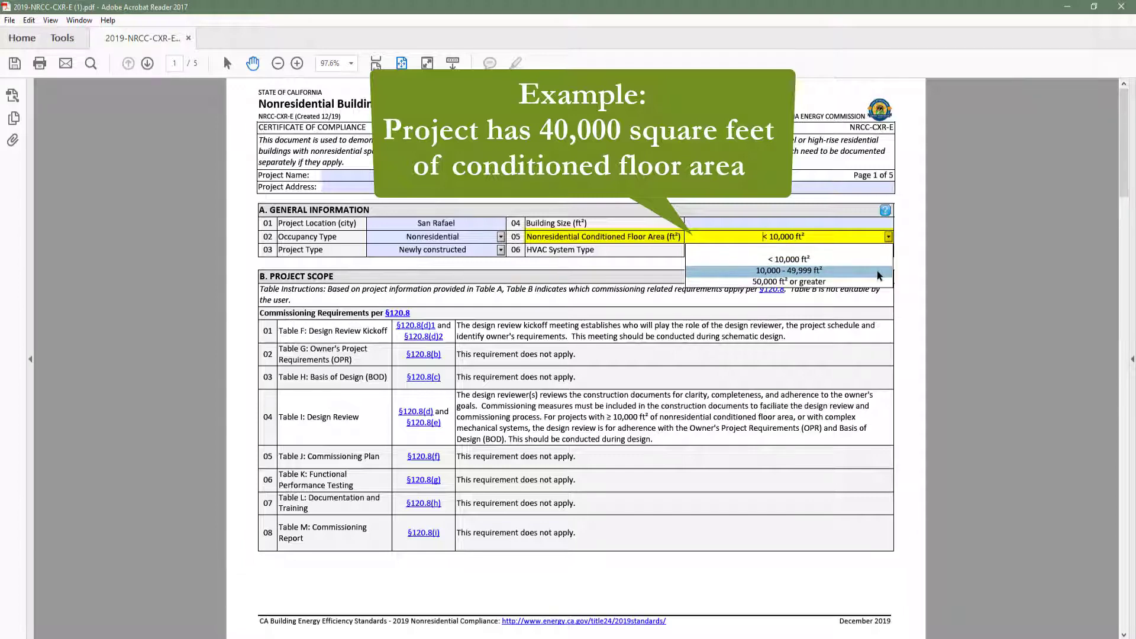
click(879, 271)
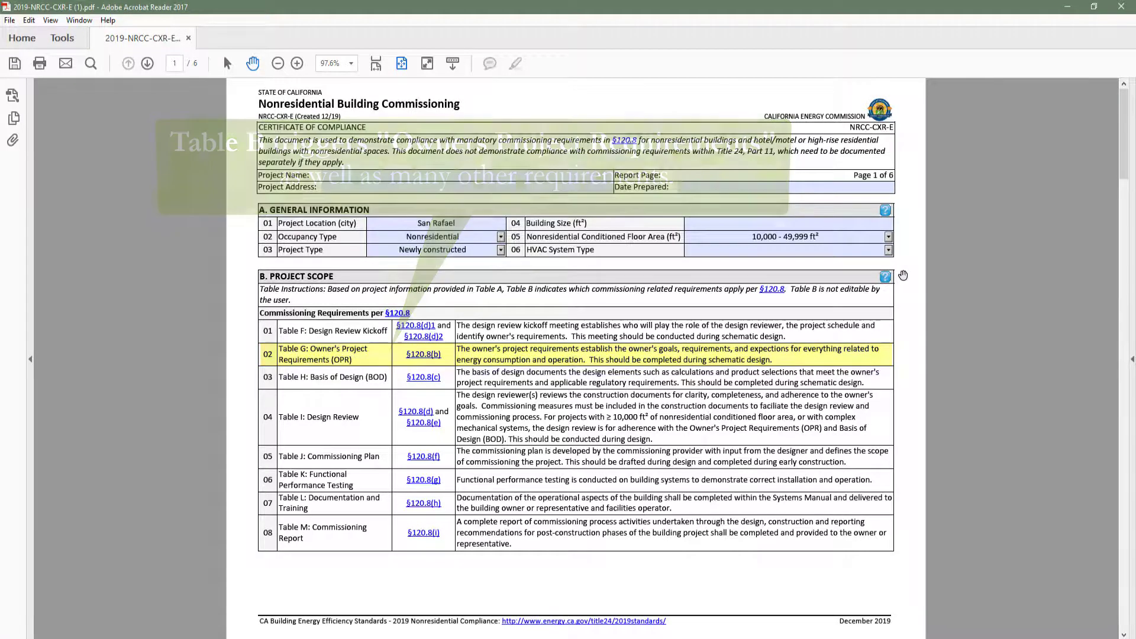
scroll(903, 276, down, 3)
scroll(902, 275, down, 3)
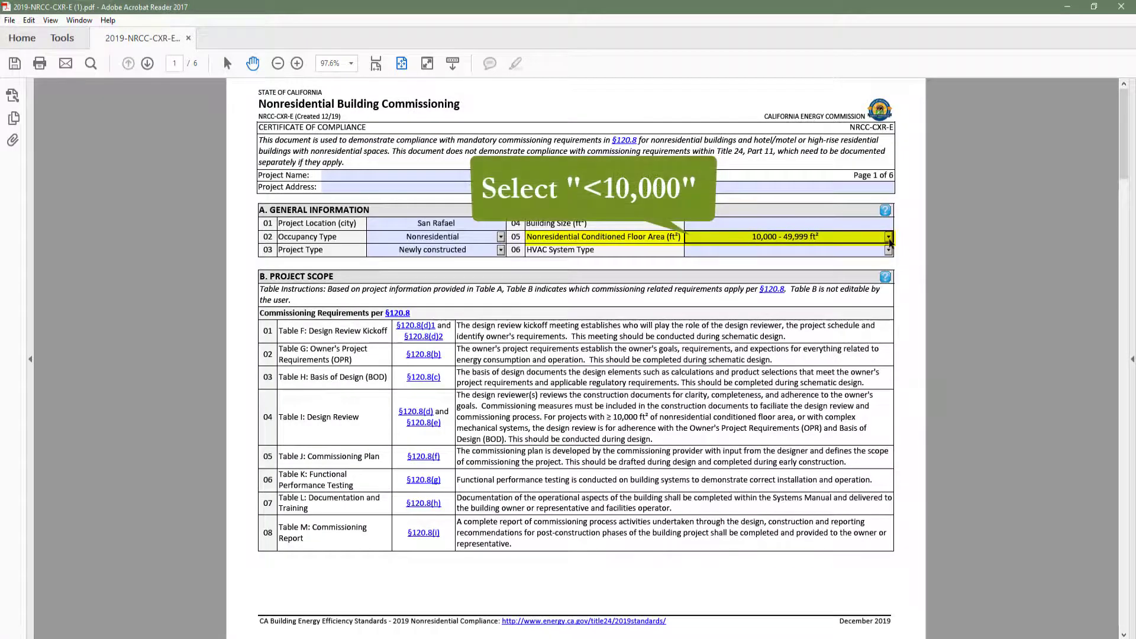
click(888, 239)
click(878, 258)
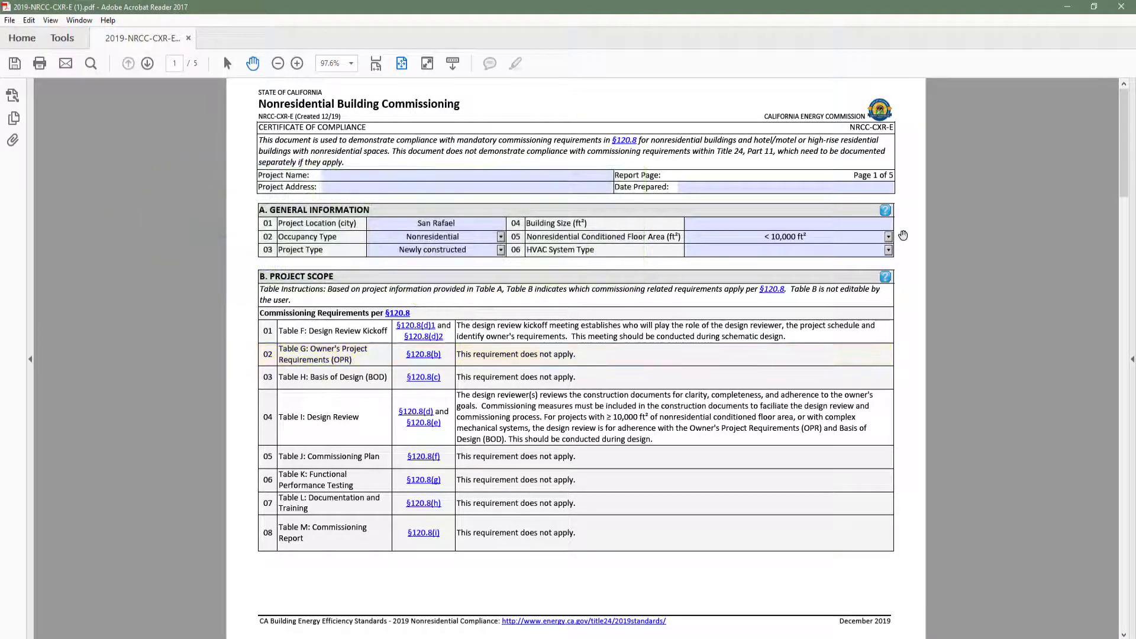
Step: Scroll down to page 4, then back up to page 2's compliance results table
scroll(903, 236, down, 10)
scroll(903, 238, down, 5)
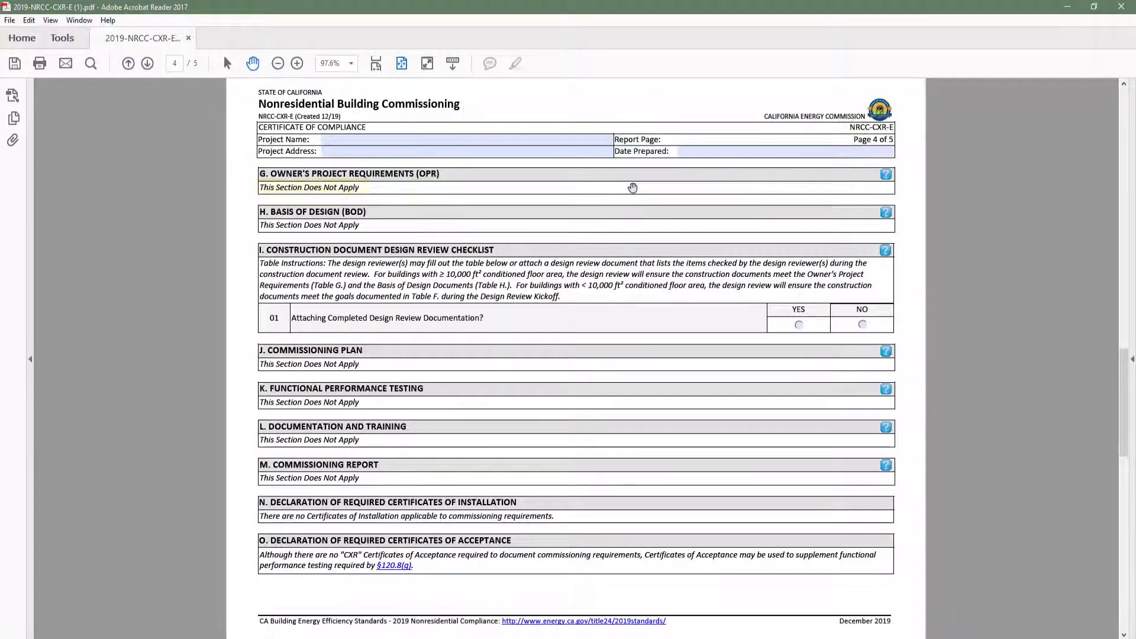
scroll(626, 174, up, 10)
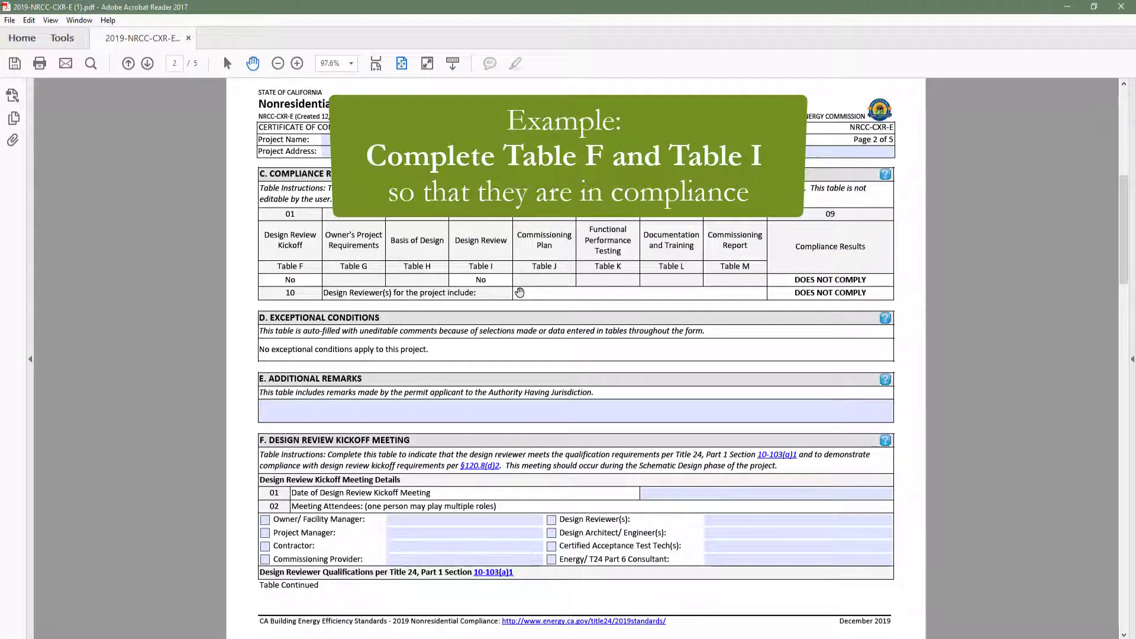
Step: Set the kickoff meeting date to March 19, 2020 and enter Example for the attendee names
click(828, 493)
click(898, 494)
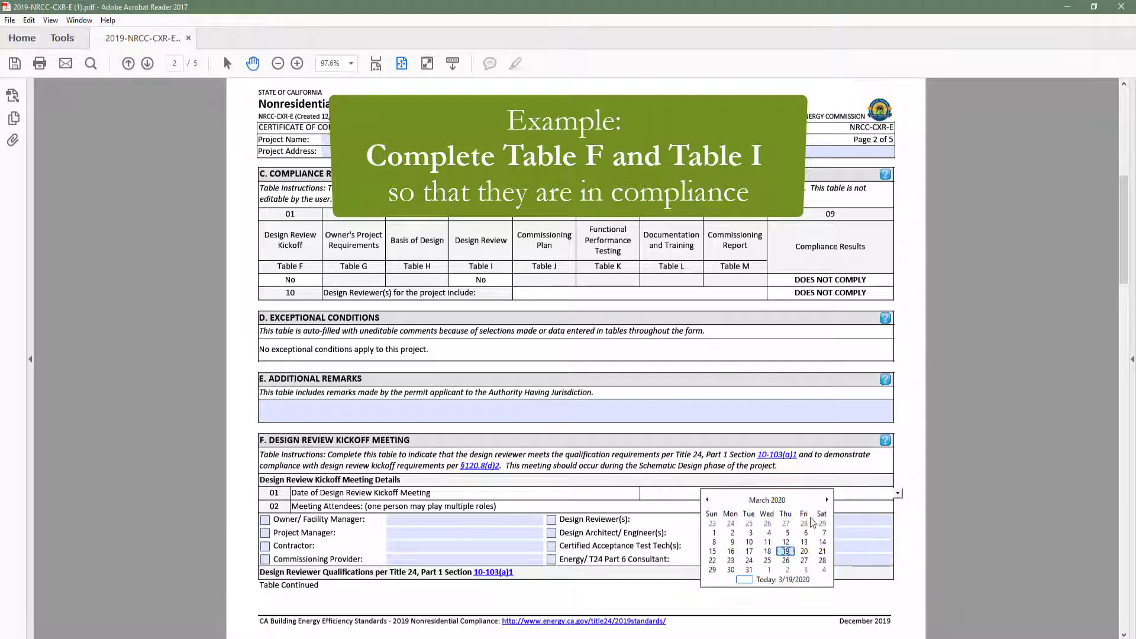
click(785, 552)
click(468, 519)
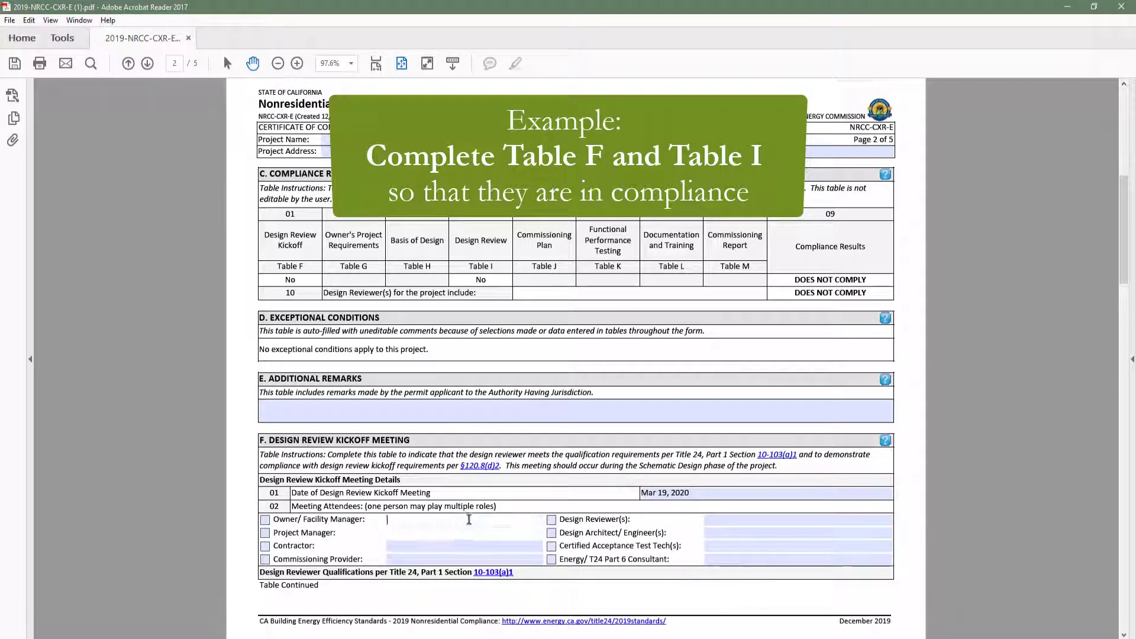
text(Example)
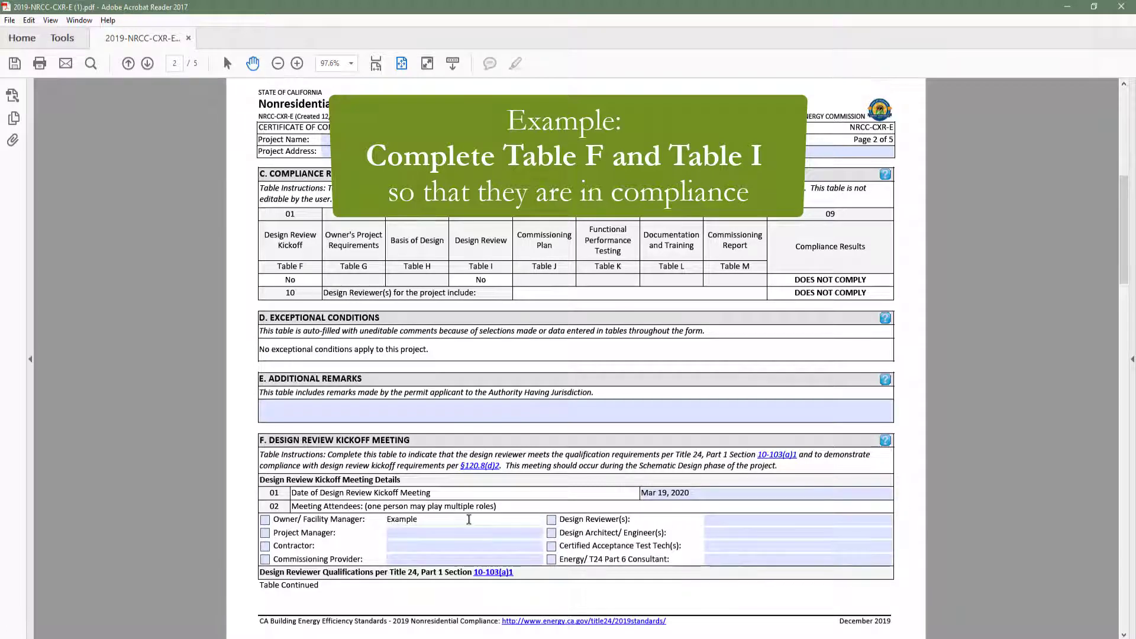
key(Tab)
text(Example)
key(Tab)
text(Example)
key(Tab)
text(Example)
key(Tab)
click(716, 560)
Step: Tick all seven meeting attendees as present and answer YES to the in-house reviewer question
click(551, 519)
click(551, 545)
click(551, 559)
click(265, 545)
click(265, 559)
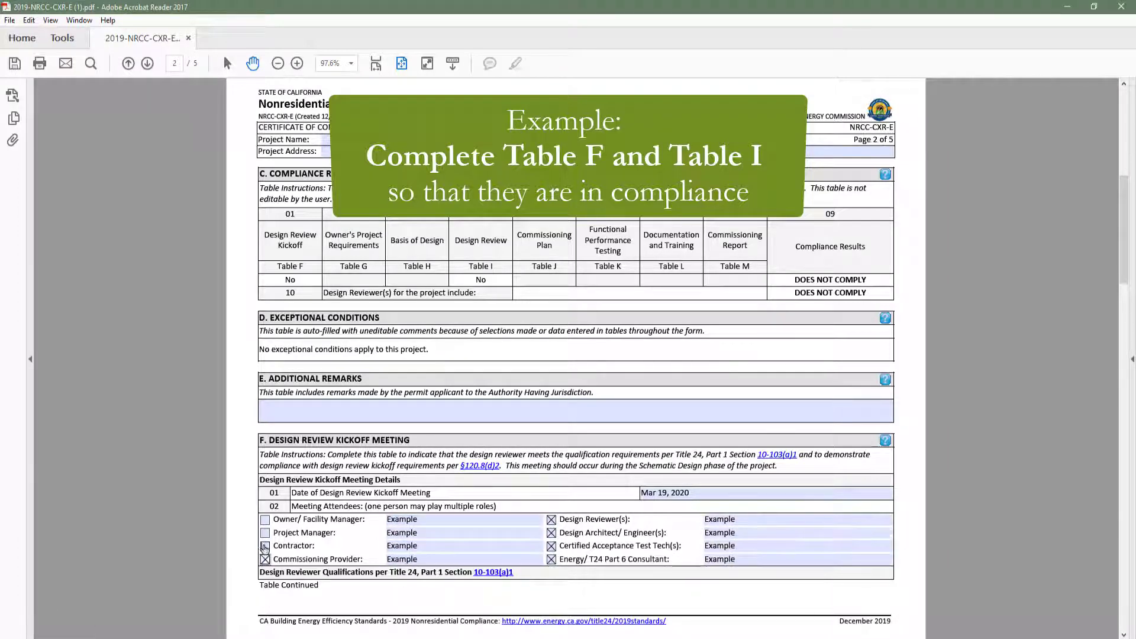
click(265, 519)
click(265, 533)
scroll(265, 532, down, 3)
click(799, 244)
Step: Set the schedule start dates to 2020-03-19, with row 09 starting 2020-03-13
click(559, 301)
click(579, 359)
click(559, 314)
click(579, 372)
click(560, 327)
click(579, 385)
click(559, 341)
click(580, 398)
click(559, 354)
click(598, 402)
Step: Set every schedule completion date to 2020-03-20
click(782, 301)
click(820, 359)
click(782, 314)
click(820, 373)
click(782, 327)
click(822, 385)
click(783, 340)
click(820, 398)
click(782, 354)
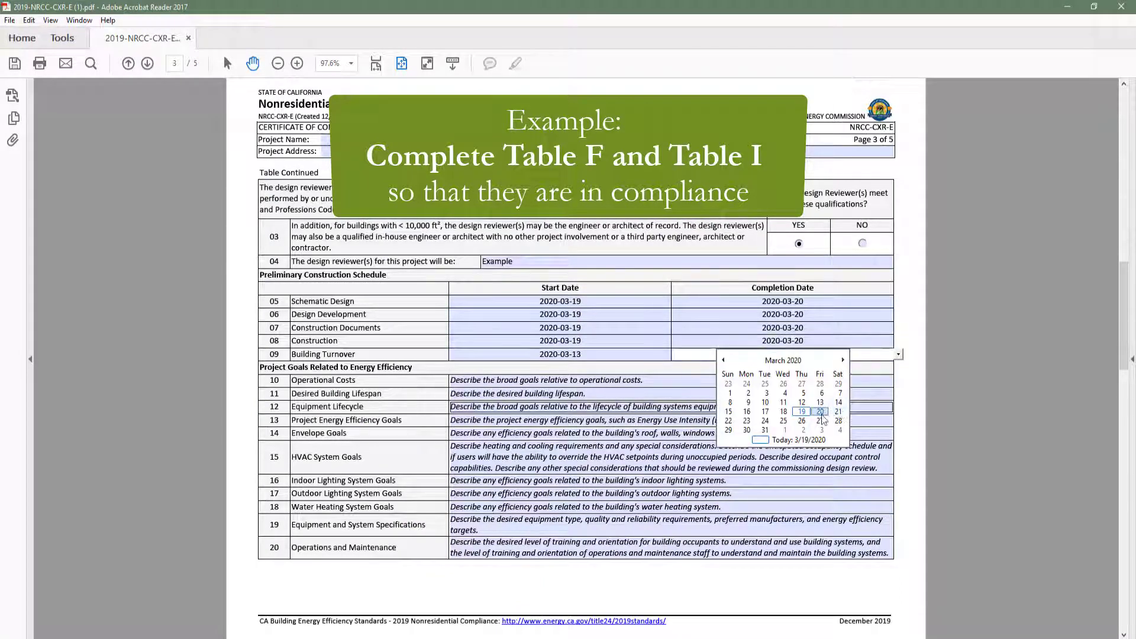
click(820, 412)
Step: Fill the six energy goal rows with Example
click(559, 380)
click(559, 394)
click(559, 407)
click(559, 432)
click(559, 457)
click(559, 524)
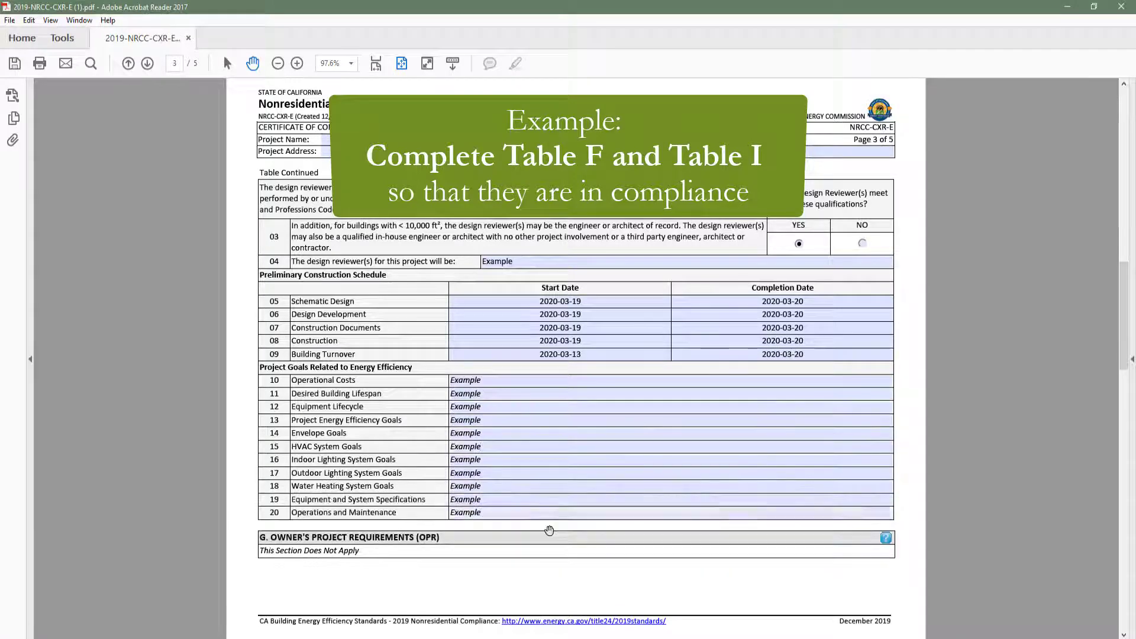
Step: Fill all eight Table I checklist rows with Example
scroll(550, 528, down, 10)
click(434, 314)
click(433, 327)
click(434, 341)
click(434, 353)
click(434, 371)
click(434, 385)
click(434, 405)
click(433, 417)
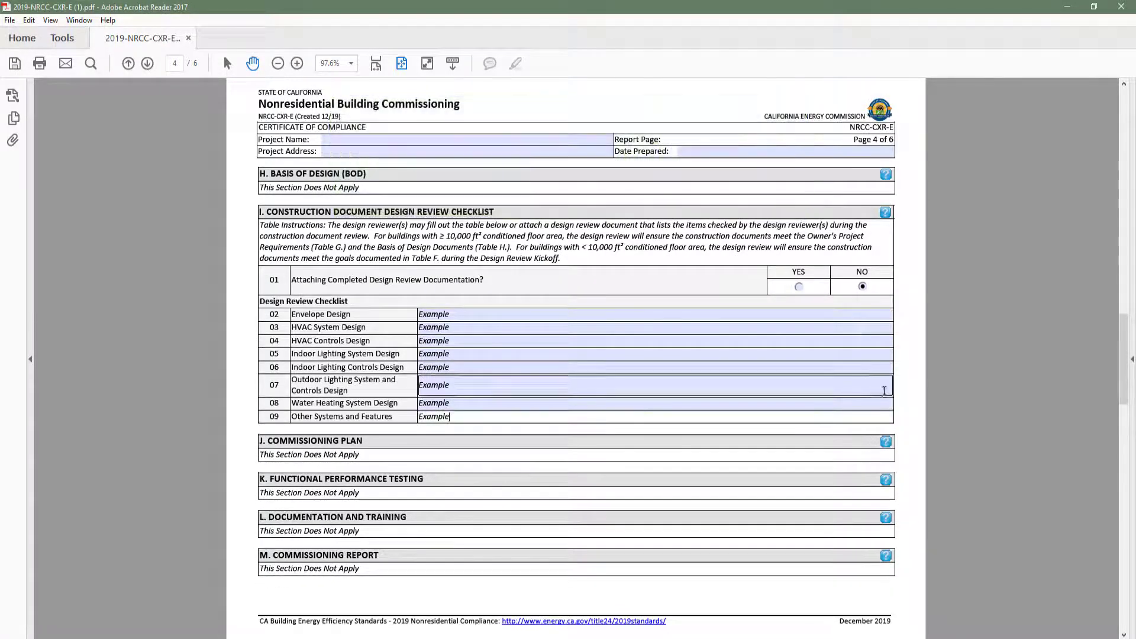
Step: Enter 'Example Project' as the project name and fill in the project address
scroll(896, 370, up, 6)
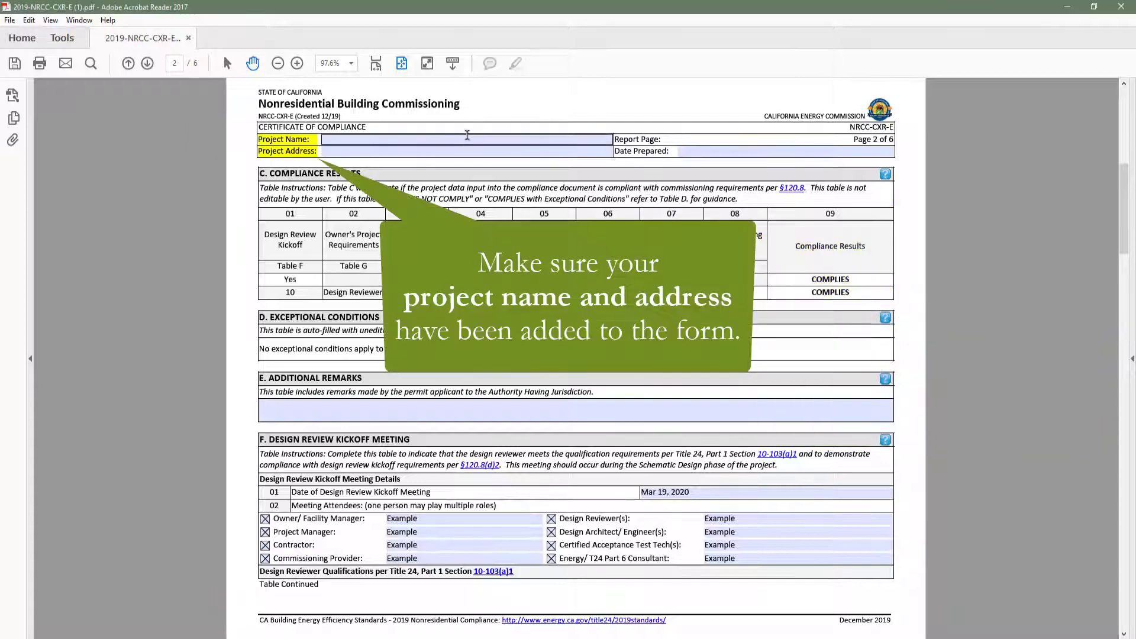
click(463, 140)
text(Example Project)
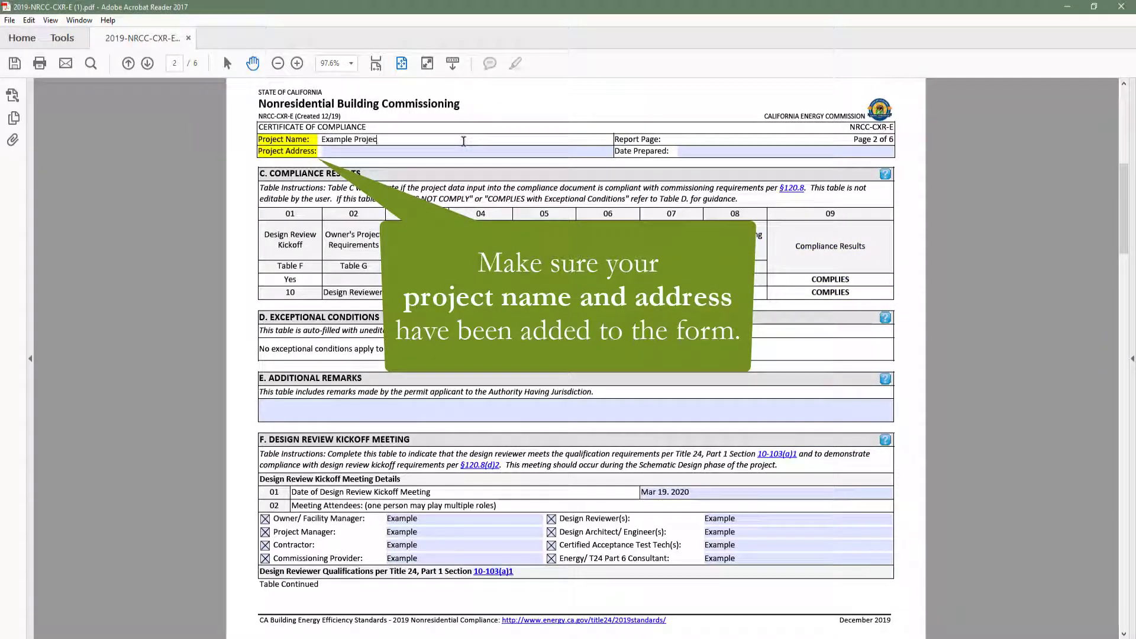
key(Tab)
text(123 Example Str)
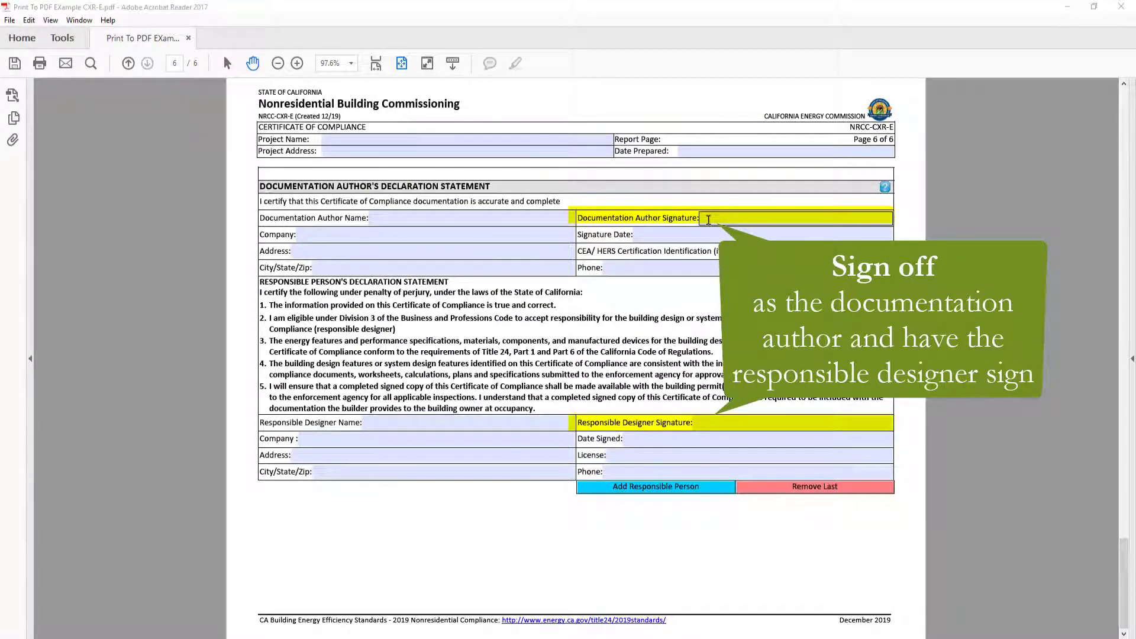
click(708, 219)
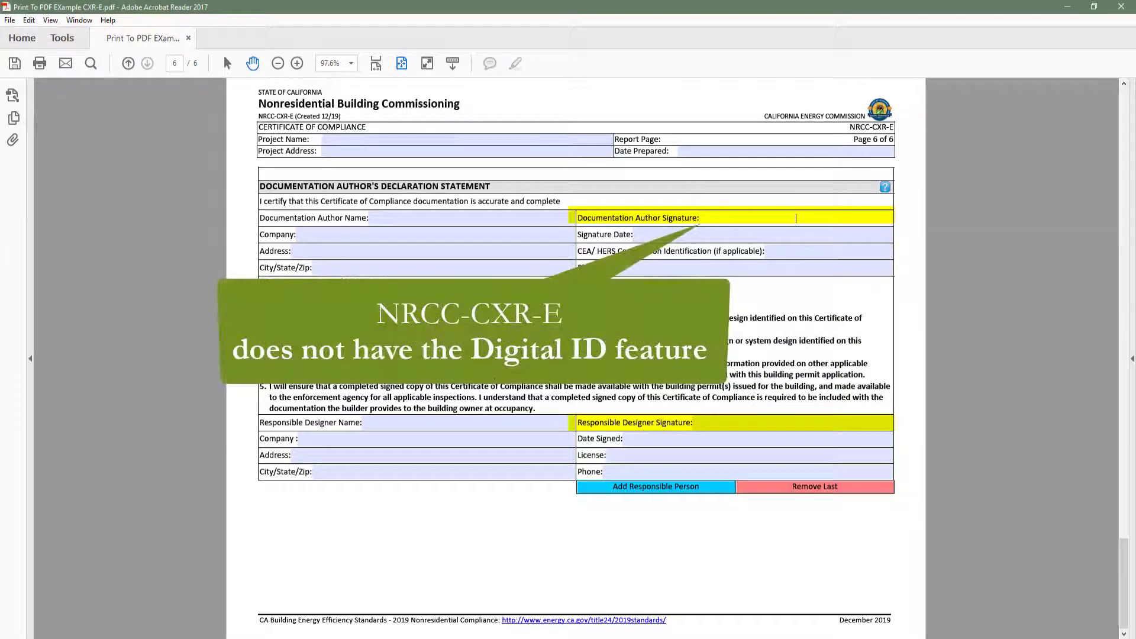
click(733, 220)
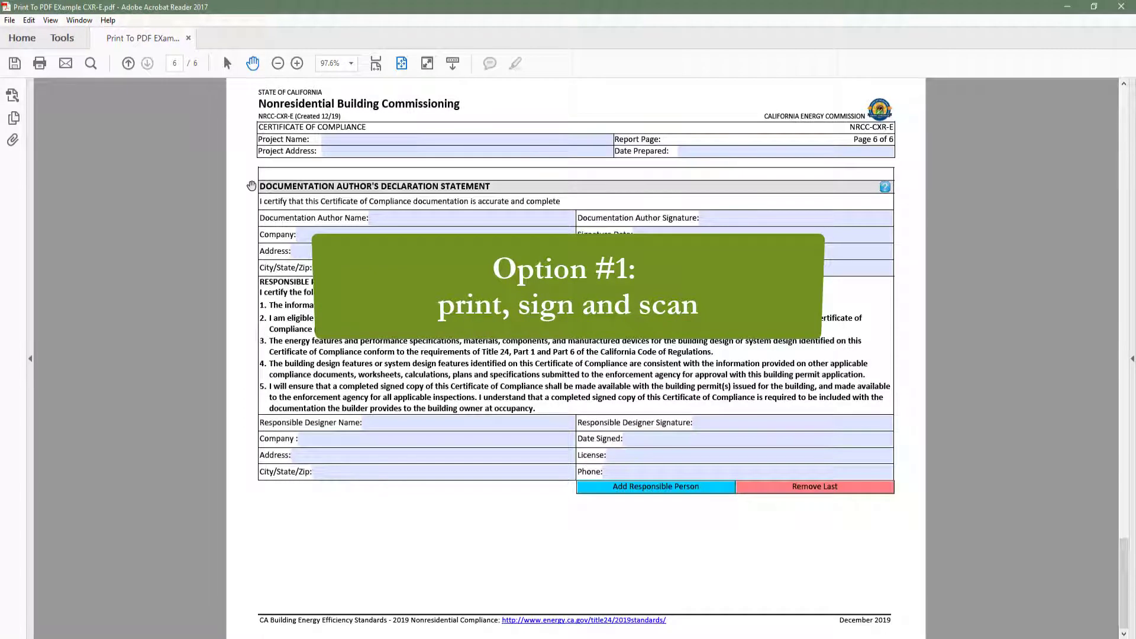
Step: Bring up the File menu, dismiss it, then reopen it to reach Print
click(10, 20)
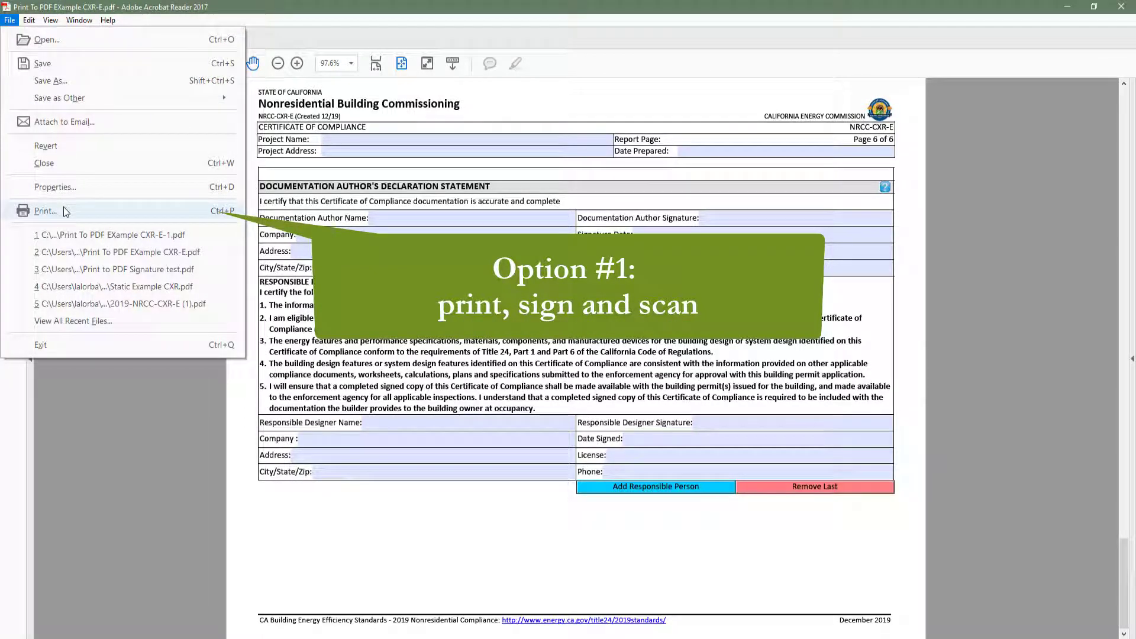
click(253, 184)
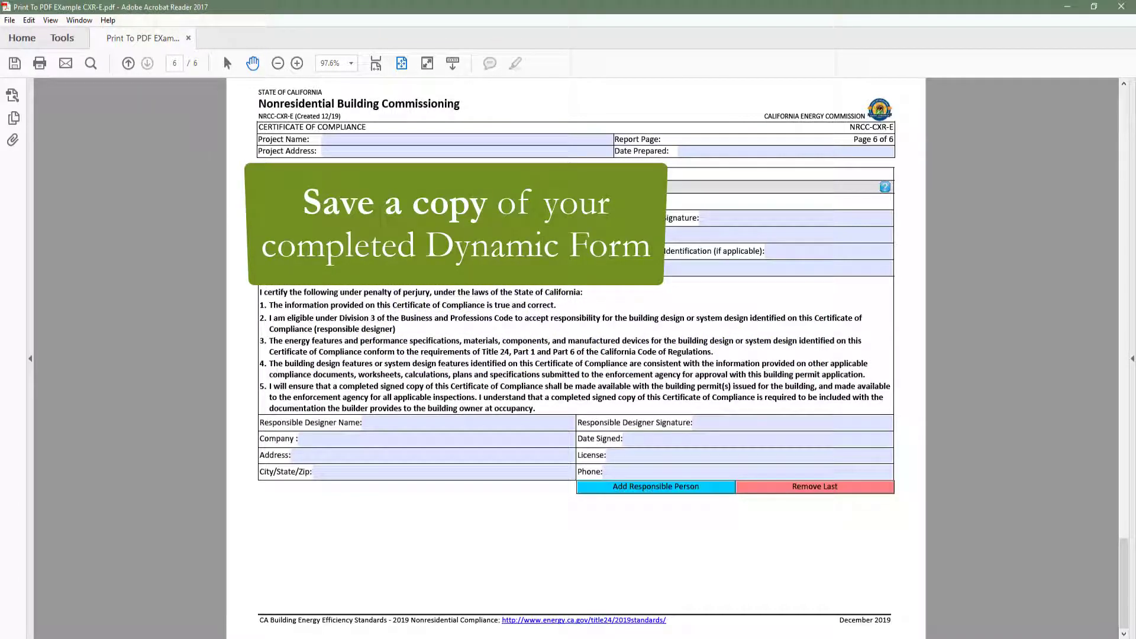
click(10, 20)
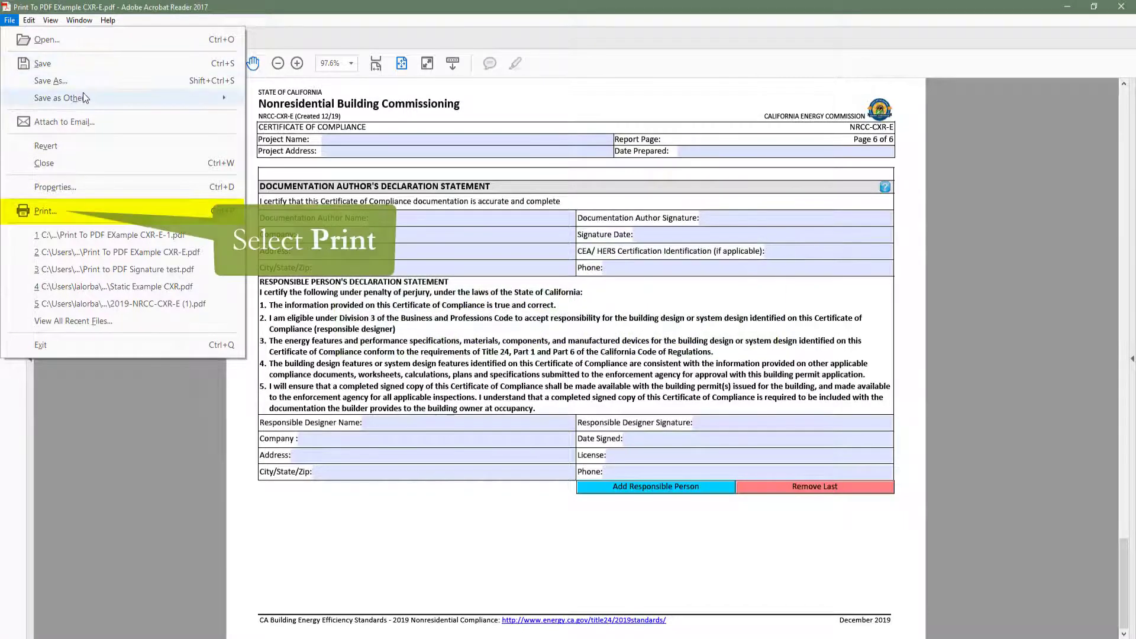
Step: Print the form with Microsoft Print to PDF, saving it as 'Print To PDF Example CXR-E-1.pdf'
click(84, 216)
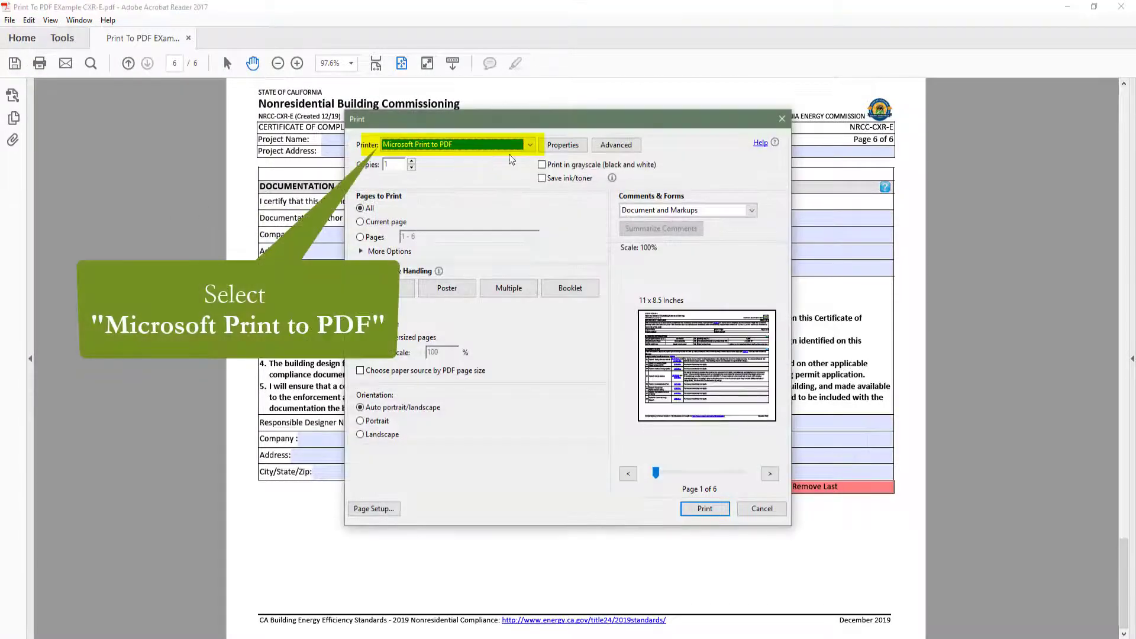
click(531, 148)
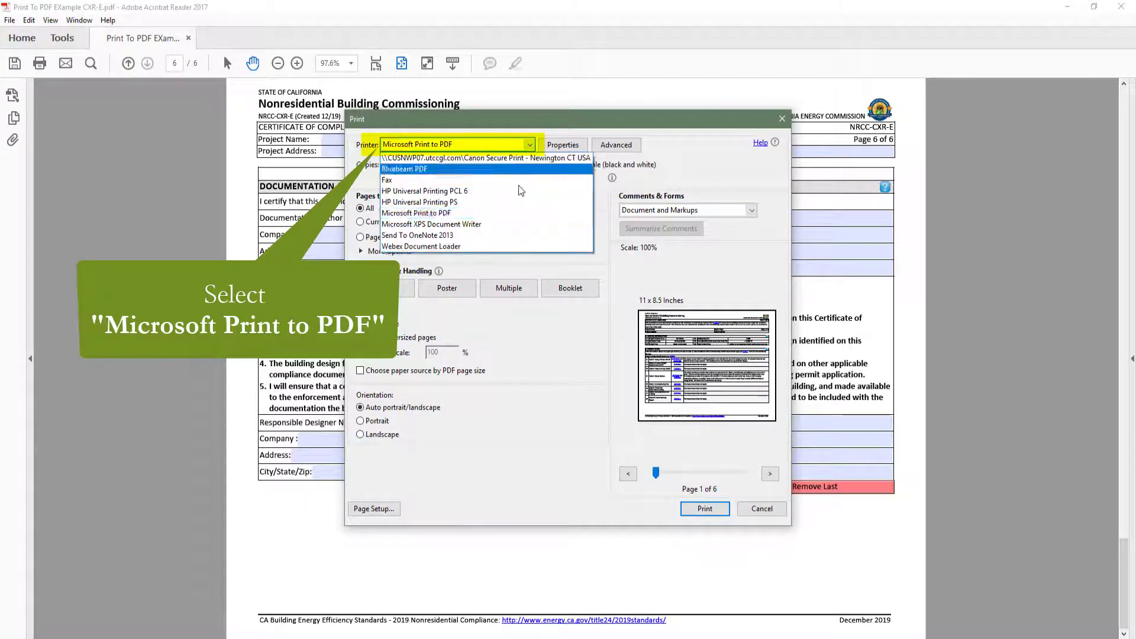
click(505, 216)
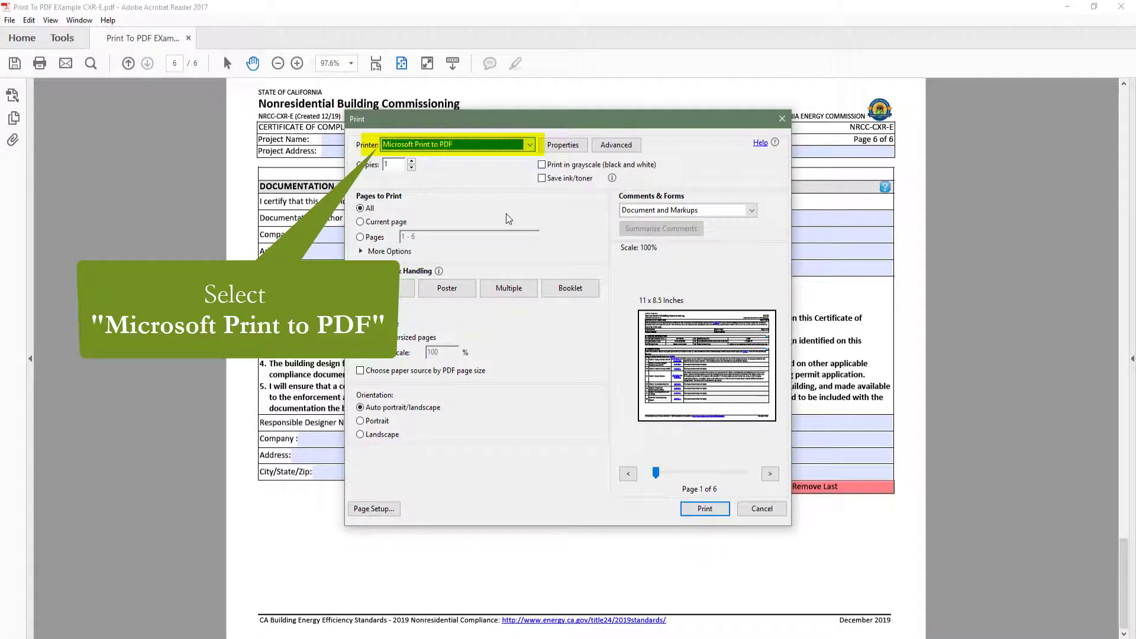
click(715, 509)
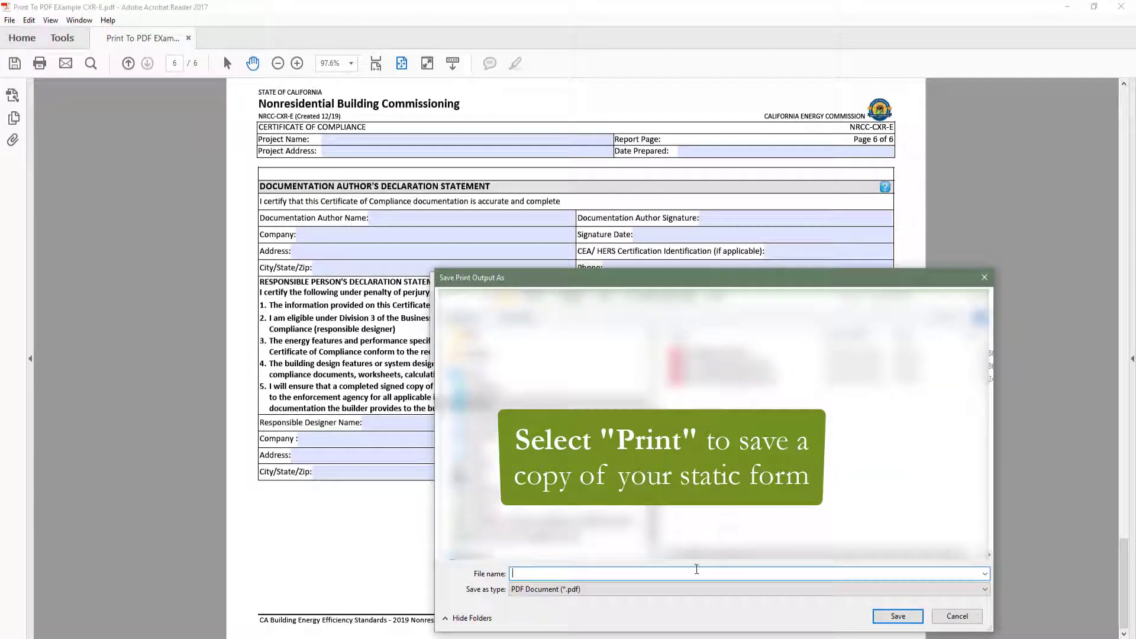
text(Print t)
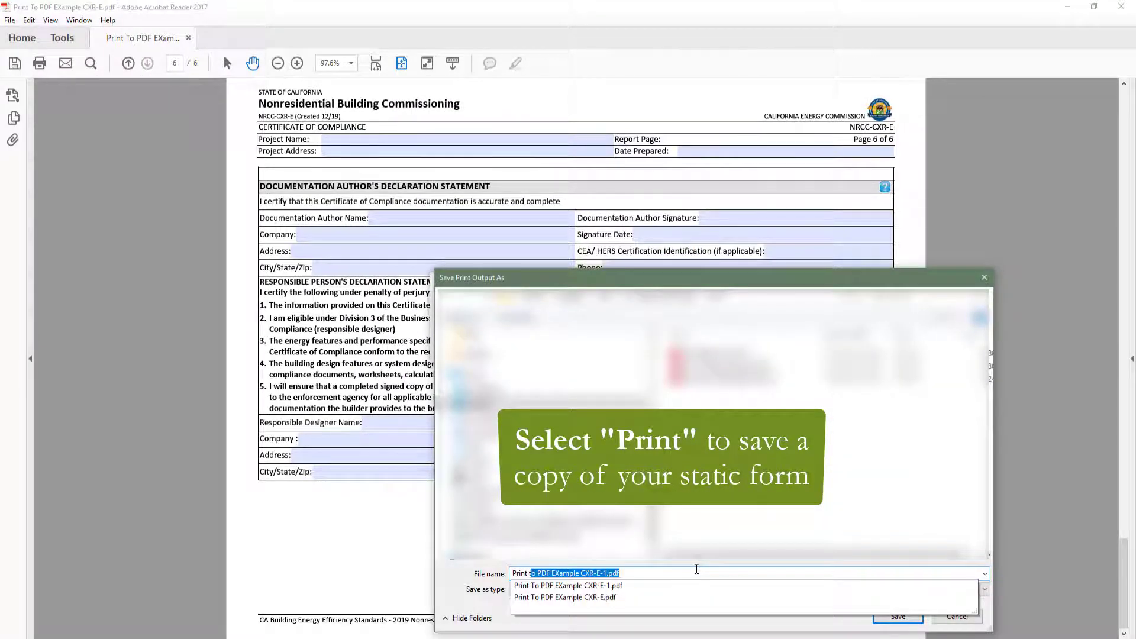
text(o)
key(Return)
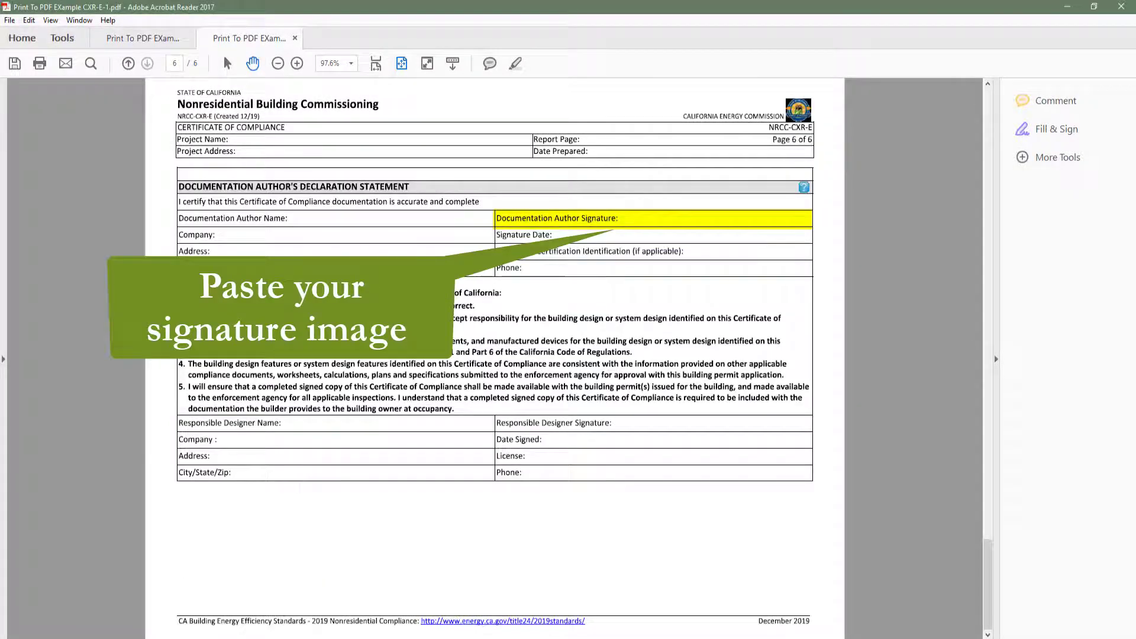
Step: Paste the signature image into the page 6 Documentation Author Signature field and enlarge it to fit
key(ctrl+v)
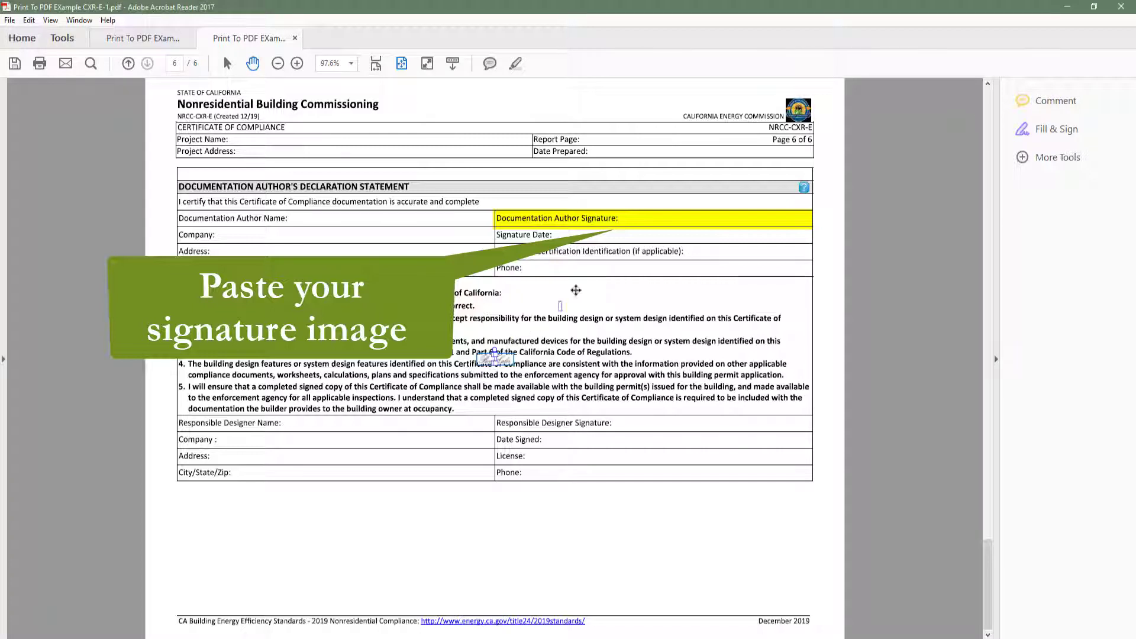
click(644, 218)
mouse_move(663, 212)
mouse_down()
mouse_move(683, 206)
mouse_move(659, 211)
mouse_up()
click(665, 202)
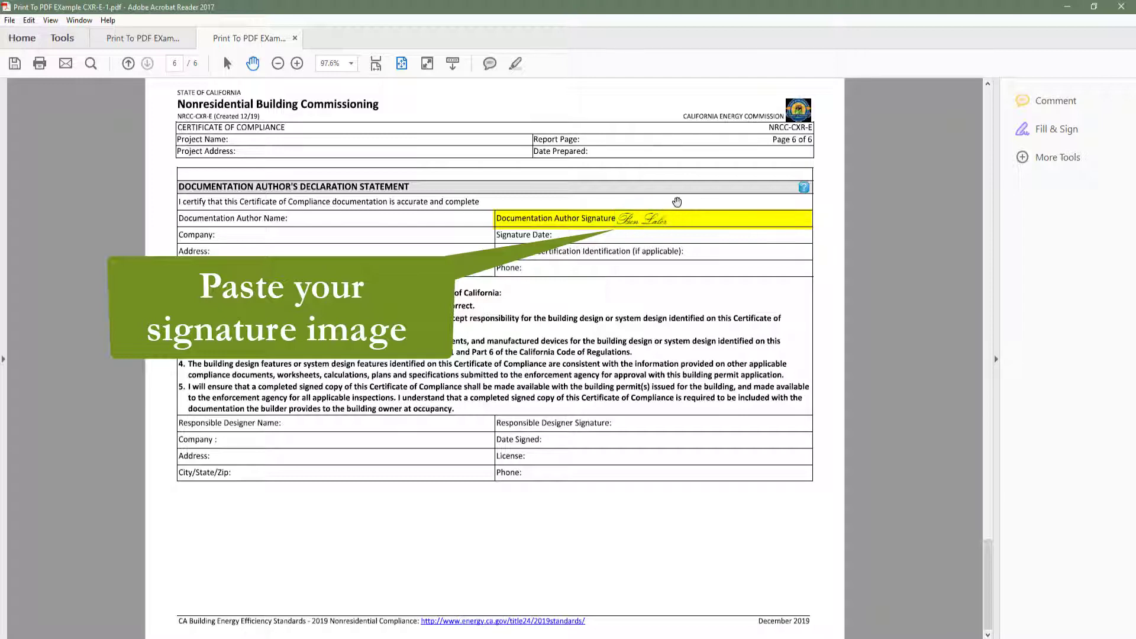